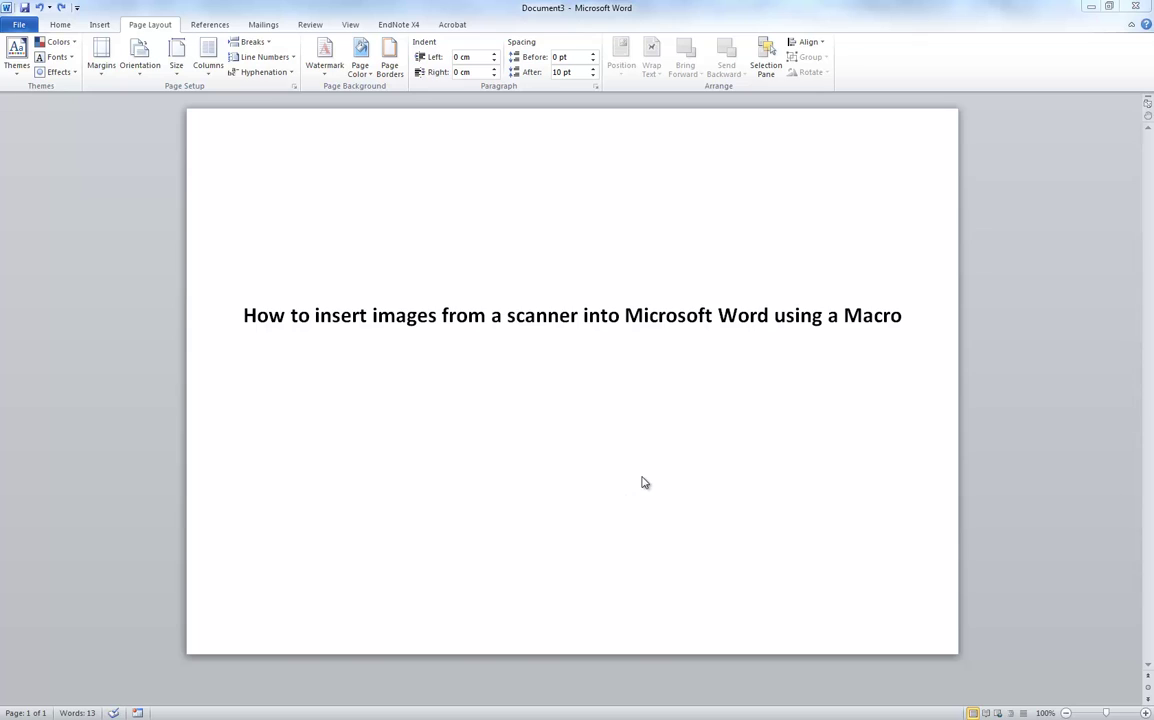
# Select the word 'Macro' in the title, then place the cursor before 'Word'.
pyautogui.click(904, 316)
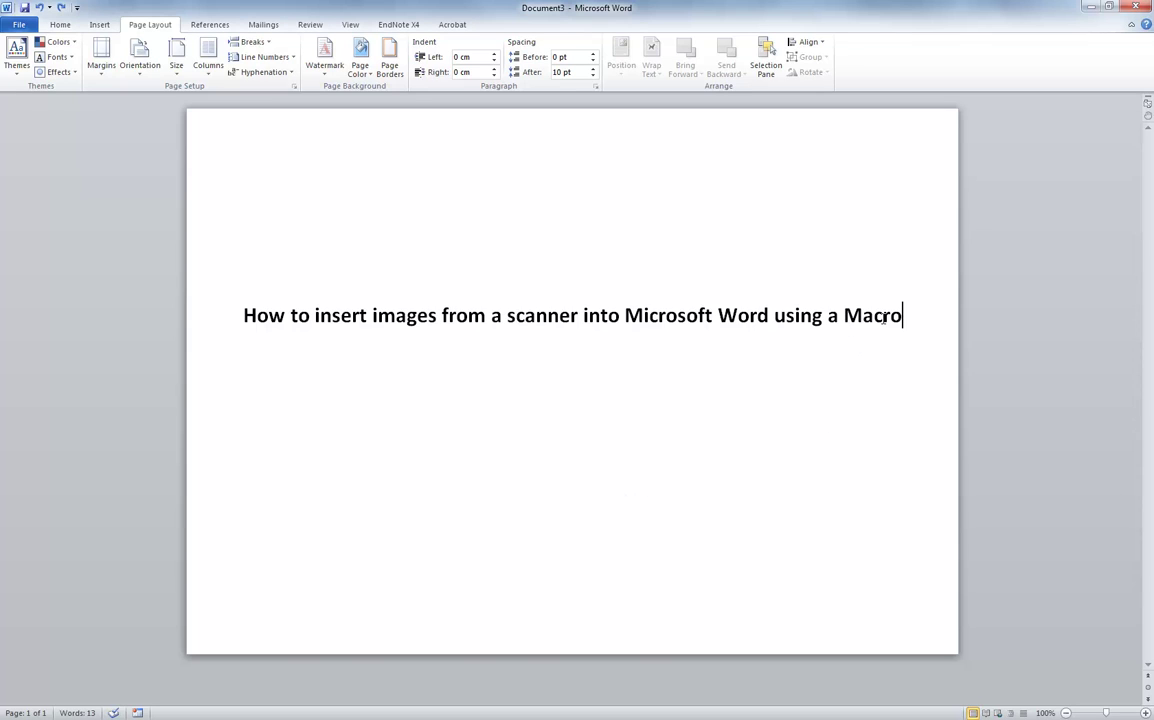
pyautogui.doubleClick(907, 314)
pyautogui.click(717, 316)
# Tick Developer under Main Tabs in Word Options' Customize Ribbon and apply the change.
pyautogui.click(16, 23)
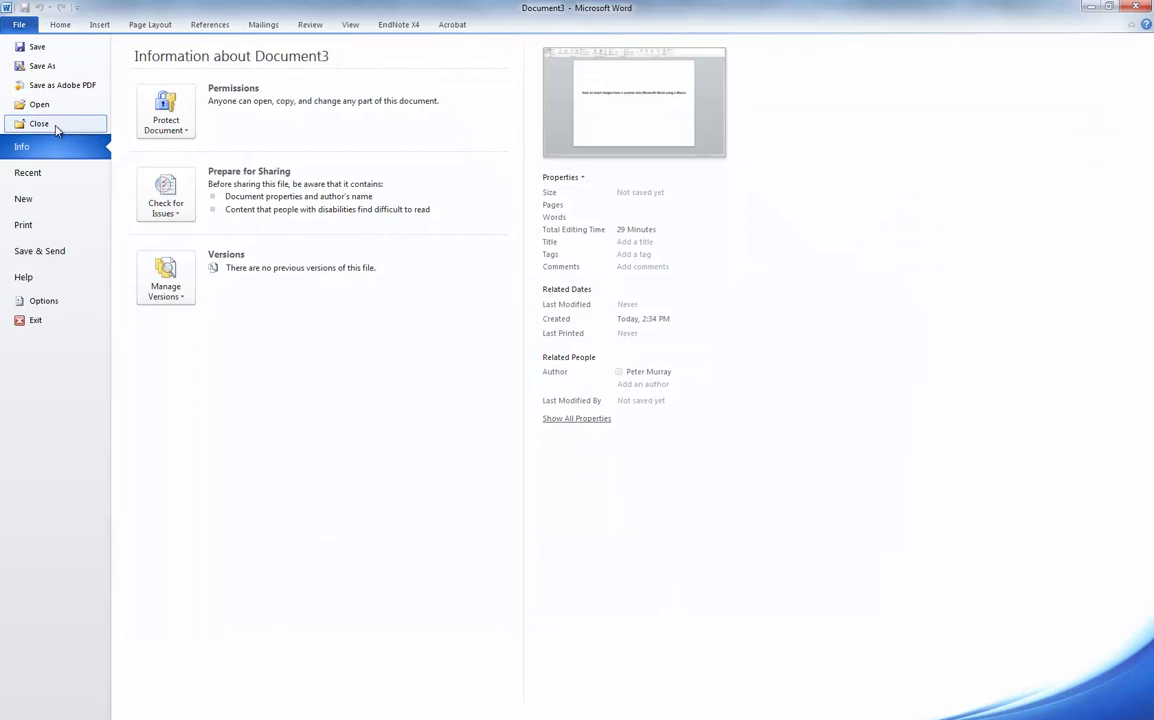
pyautogui.click(84, 306)
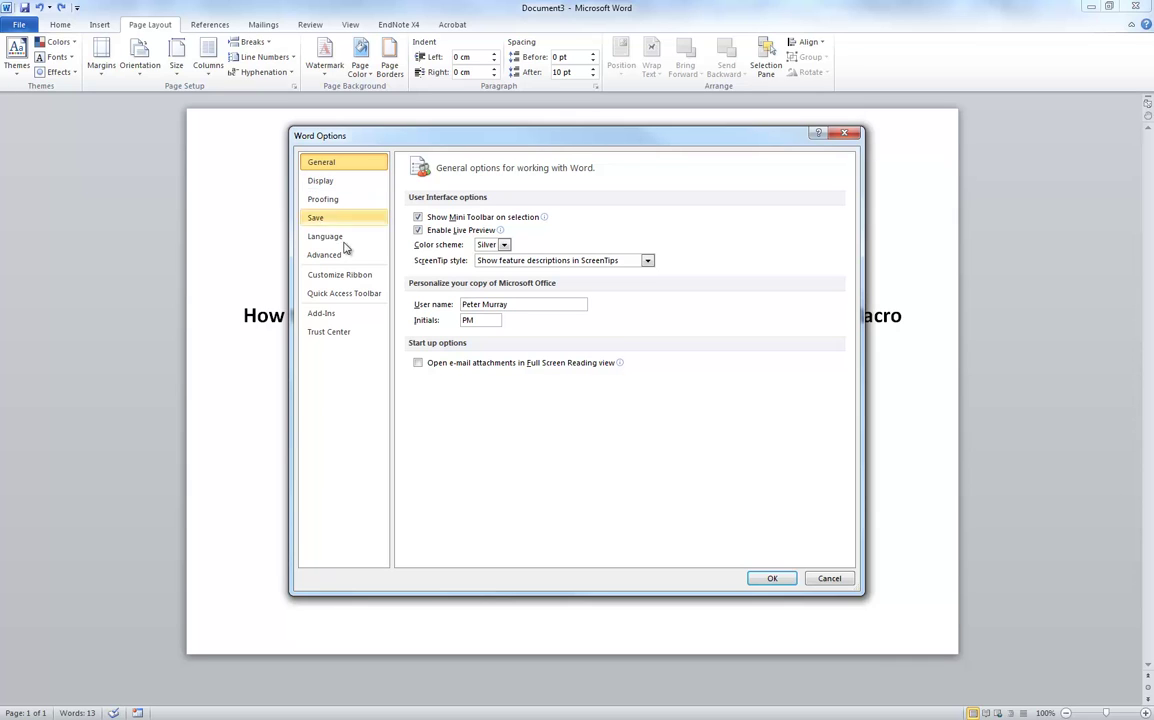
pyautogui.click(345, 279)
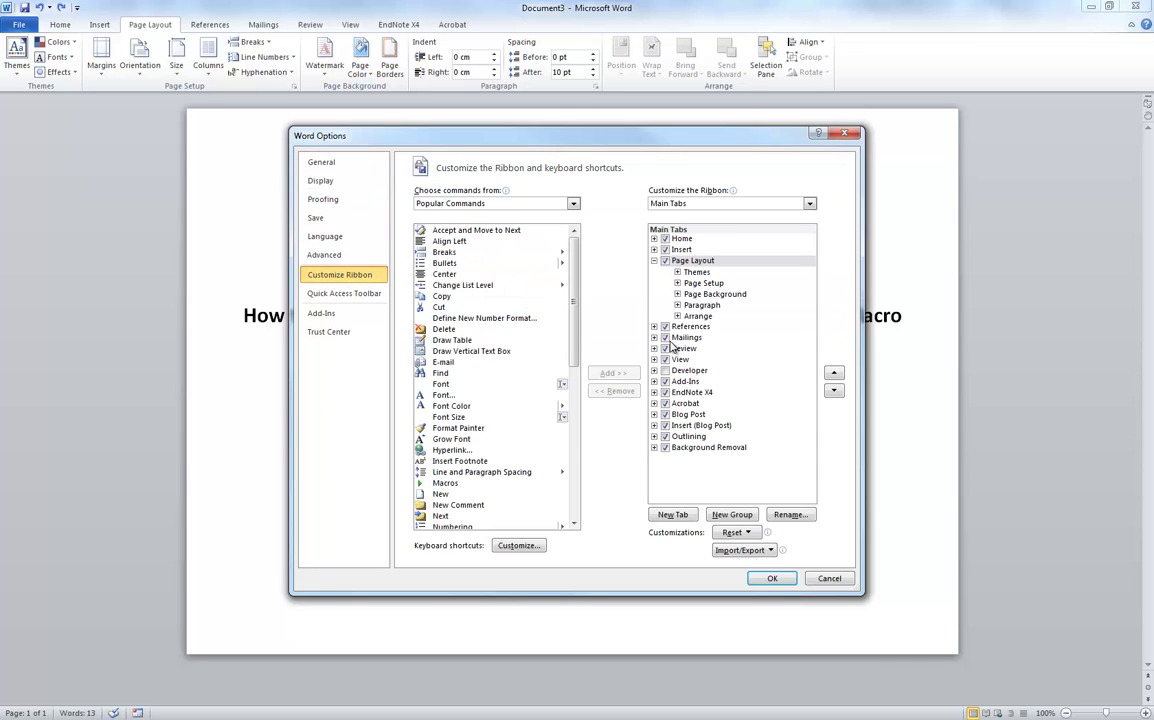
pyautogui.click(697, 372)
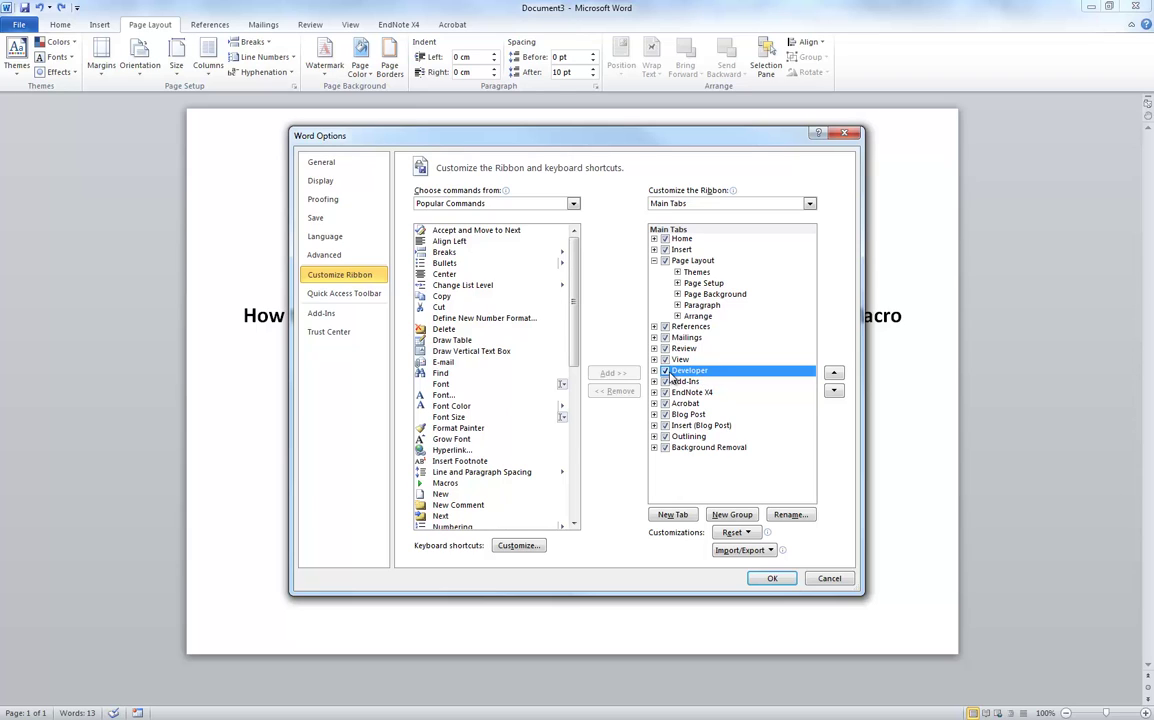
pyautogui.click(772, 578)
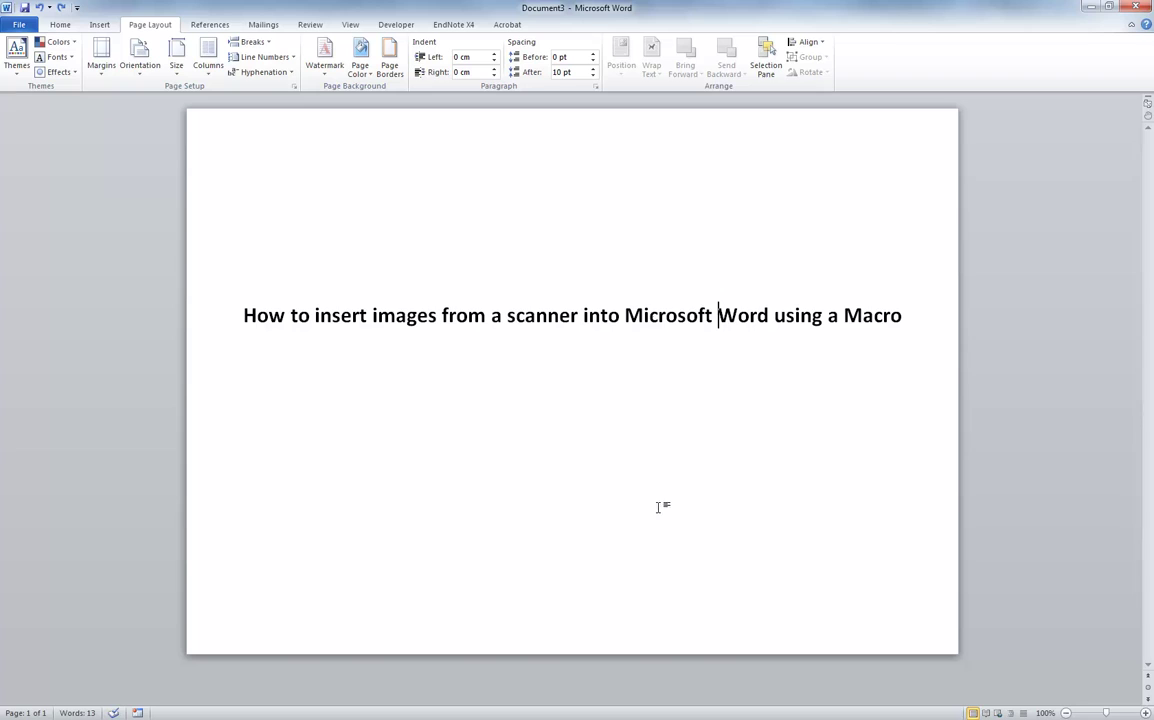
# From the Developer tab's Macros dialog, create a macro named InsertFromScanner.
pyautogui.click(396, 27)
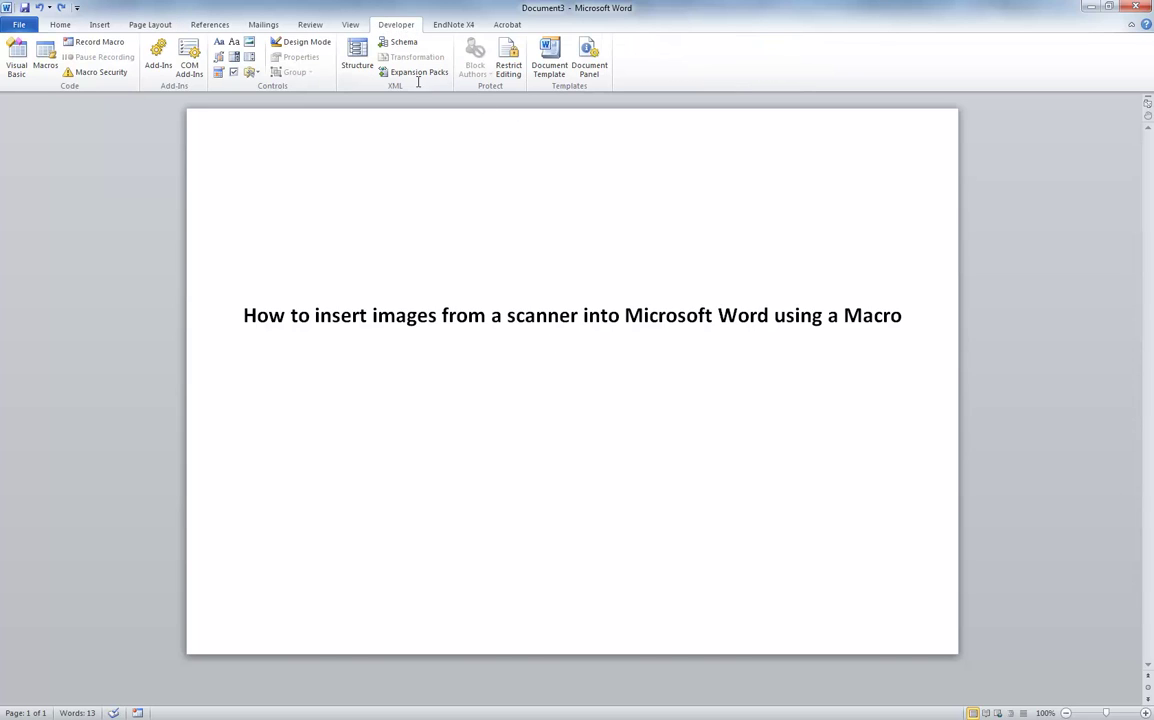
pyautogui.click(46, 57)
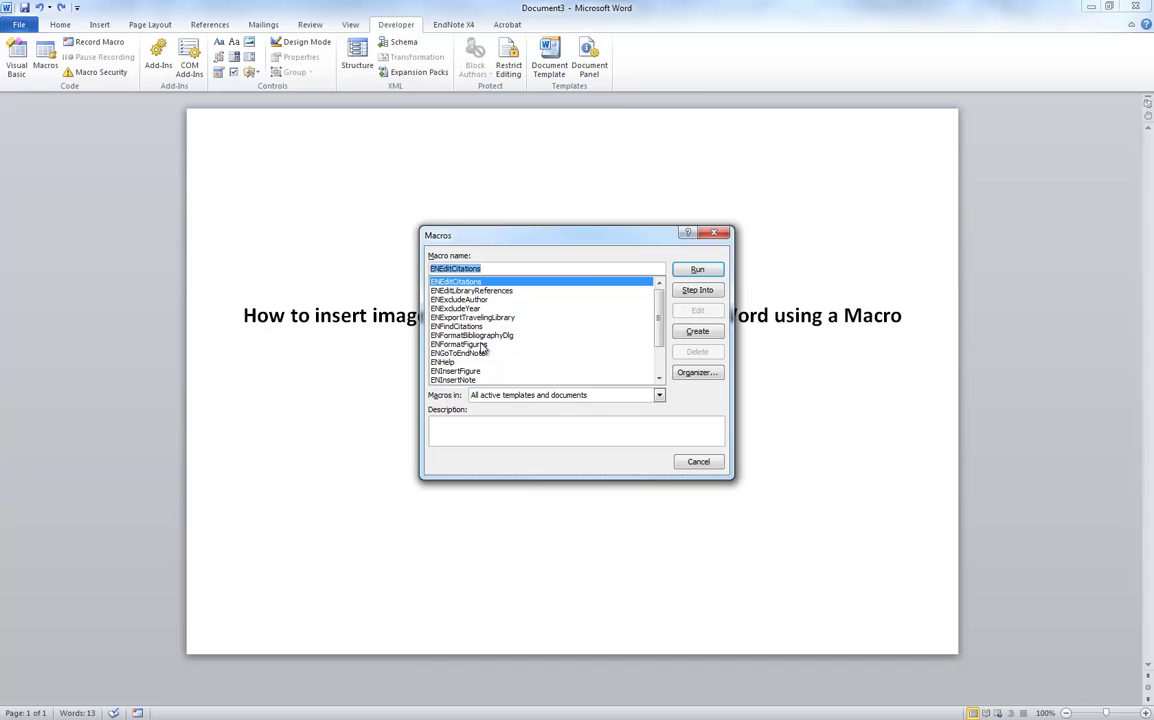
pyautogui.write('InsertFromScanner')
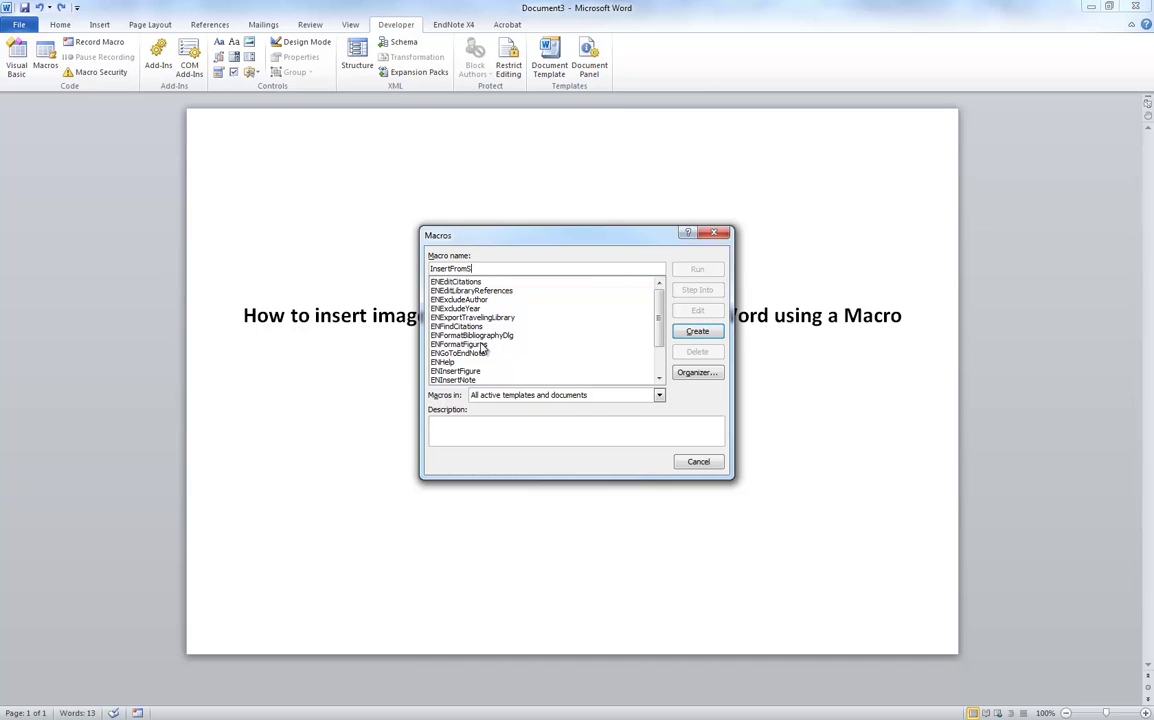
pyautogui.click(705, 334)
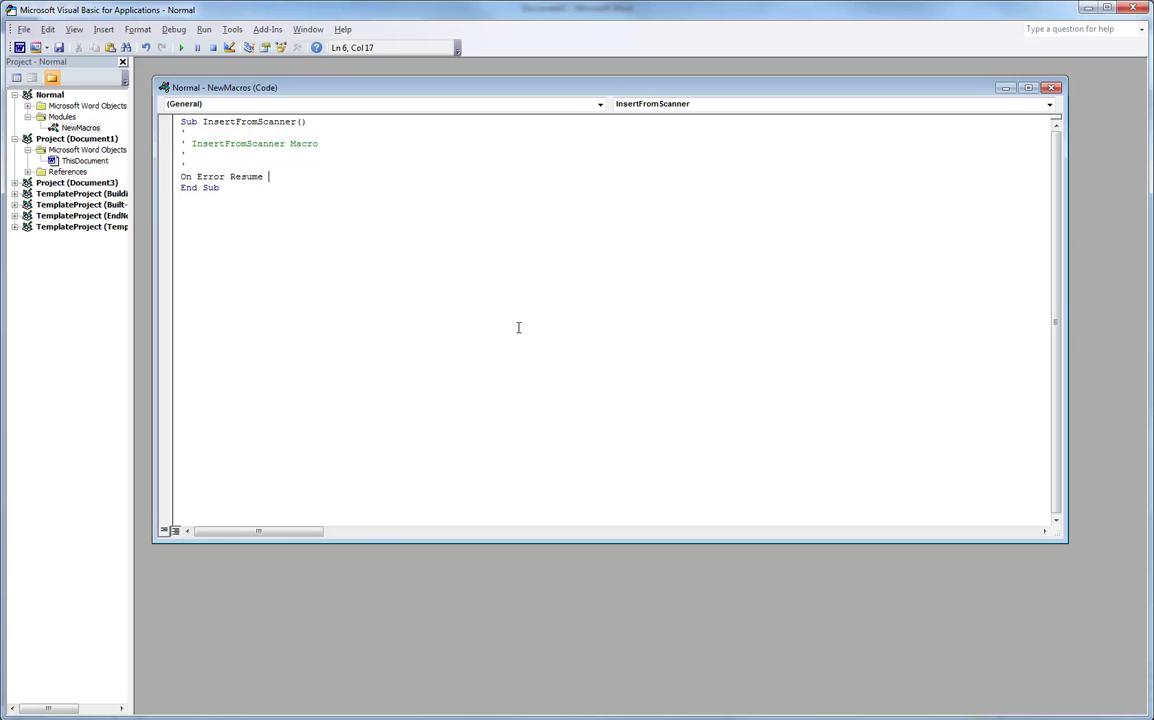
# Add a WordBasic.InsertImagerScan line after On Error Resume Next in the macro code.
pyautogui.press('Return')
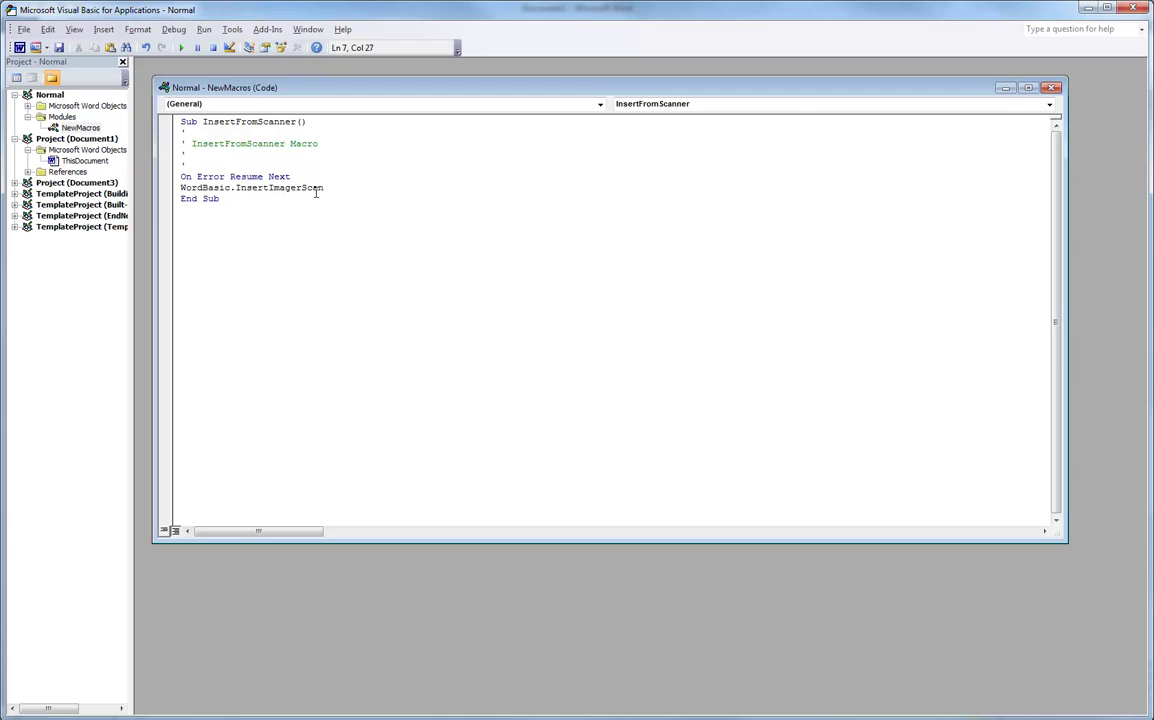
pyautogui.moveTo(335, 188); pyautogui.dragTo(180, 188)
pyautogui.click(363, 194)
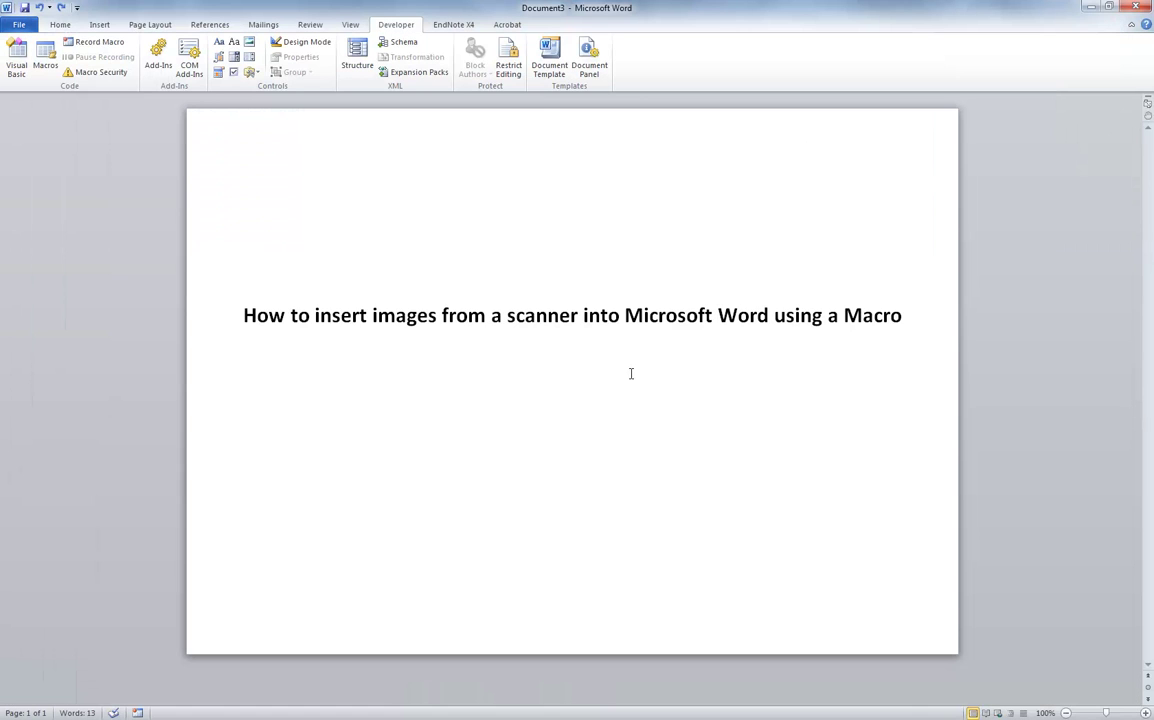
# Run InsertFromScanner from the Macros list, keep the first scanner device, then cancel the dialog.
pyautogui.click(45, 58)
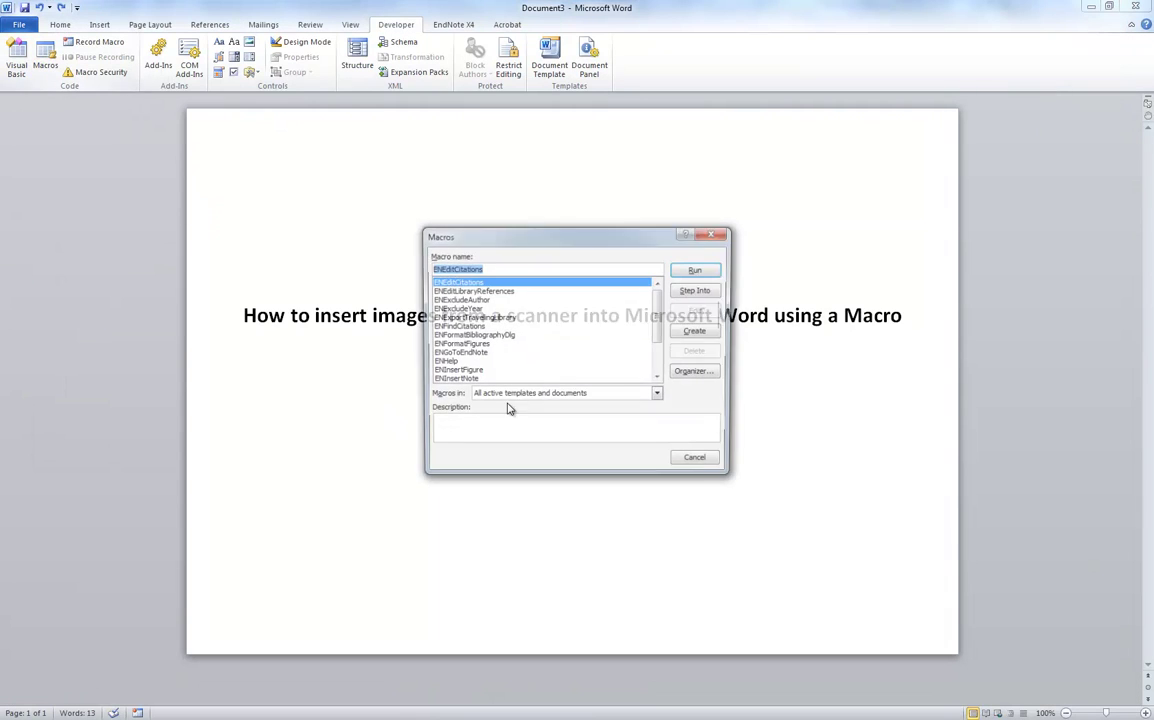
pyautogui.scroll(-2, 640, 315)
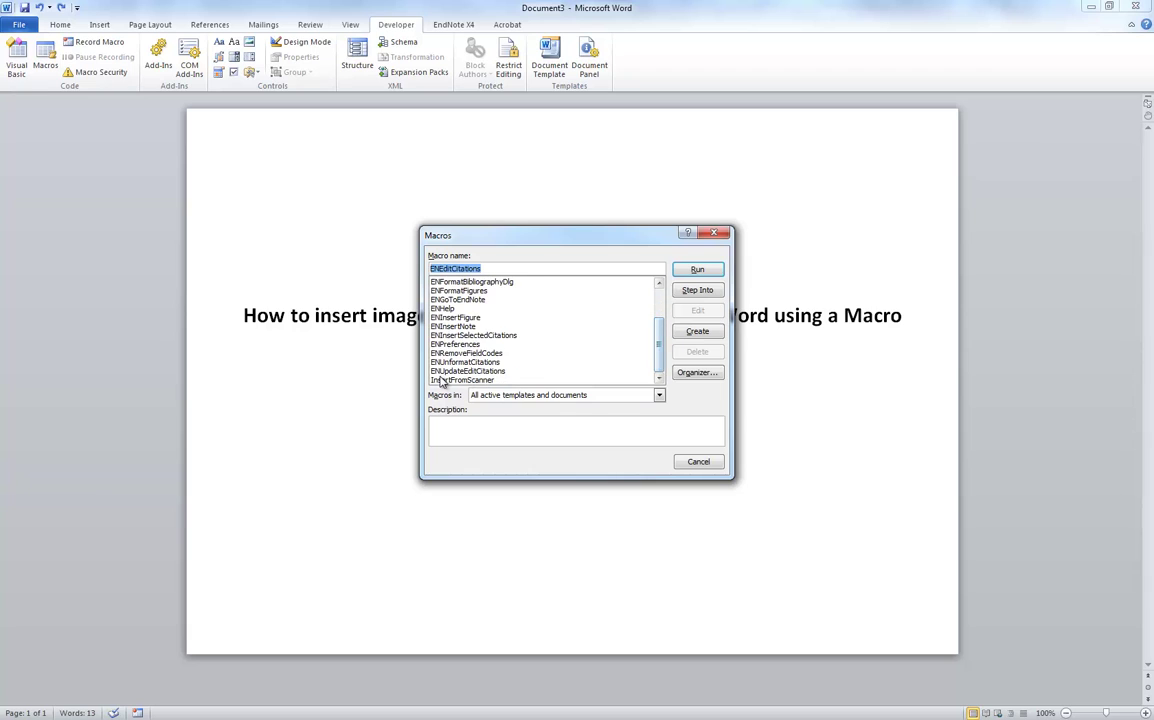
pyautogui.click(450, 381)
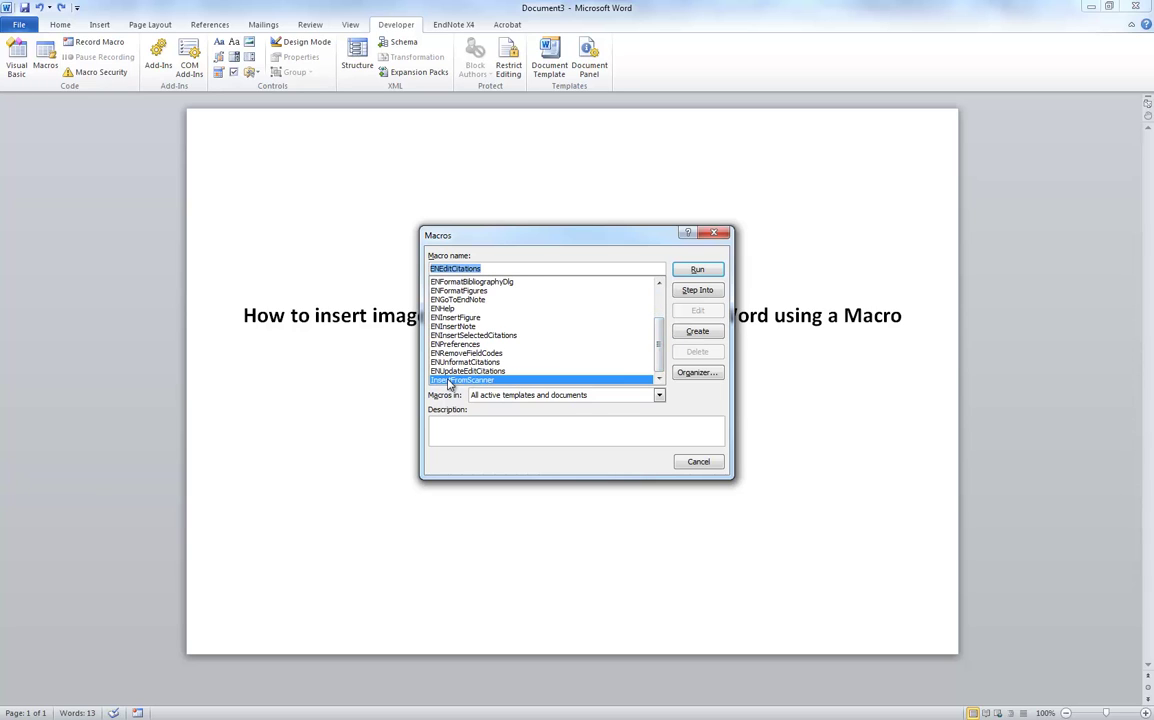
pyautogui.click(698, 270)
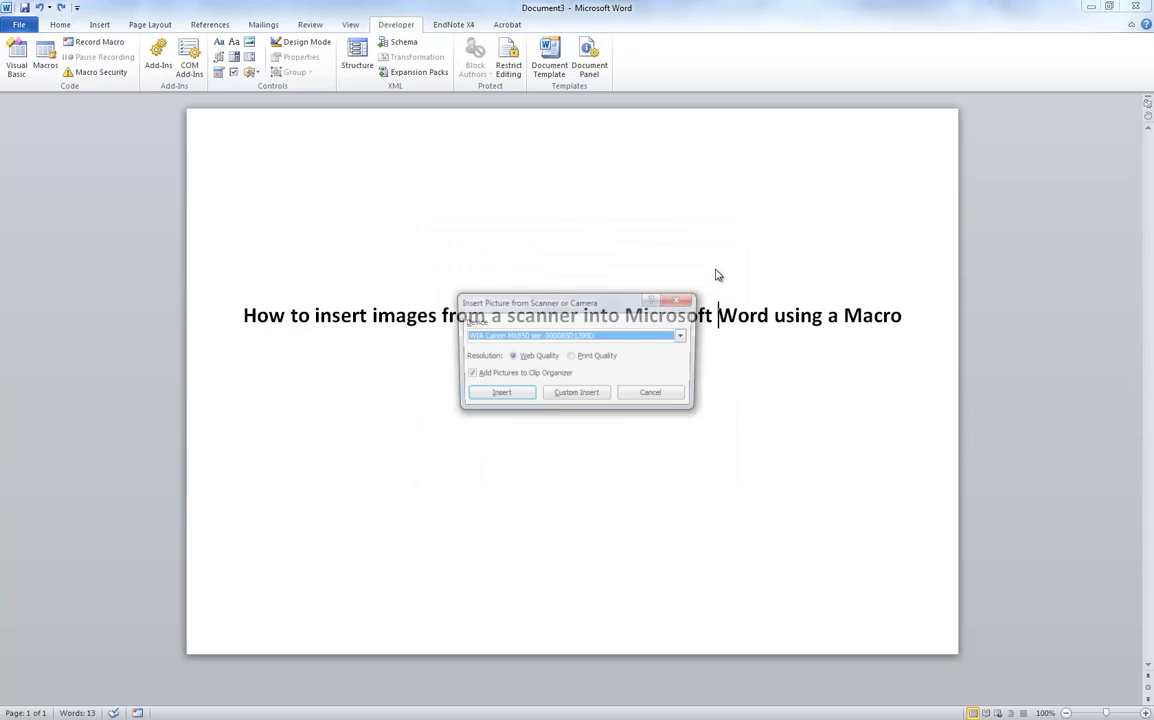
pyautogui.click(684, 337)
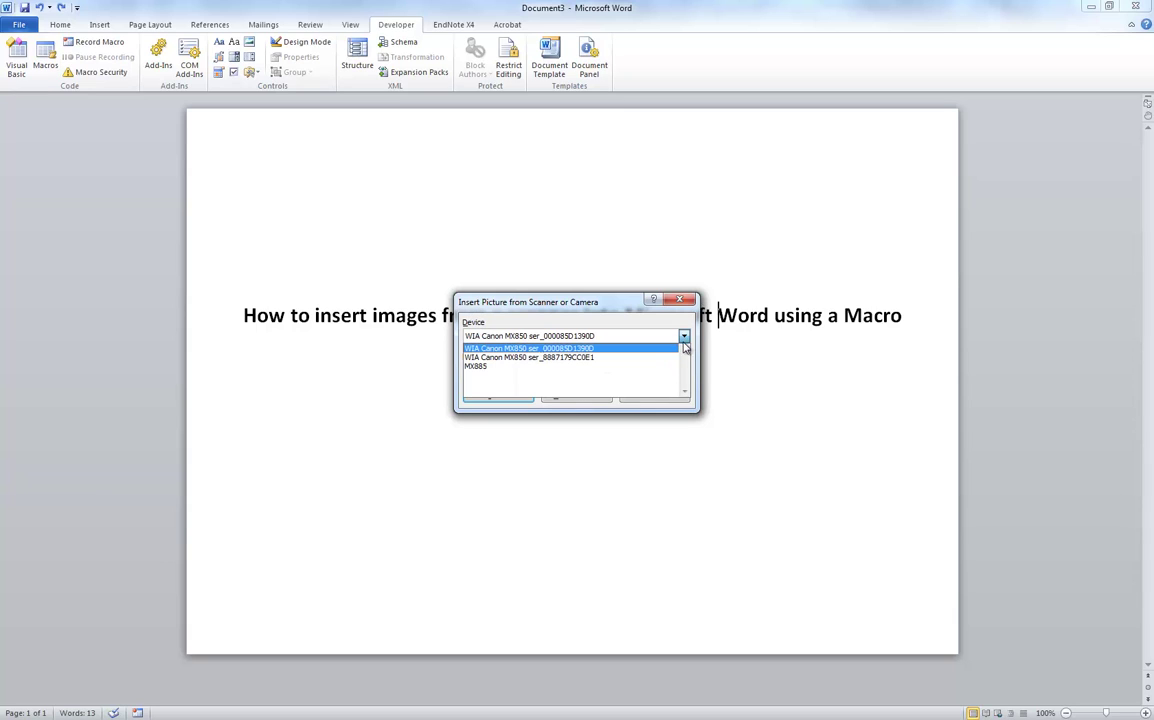
pyautogui.click(613, 311)
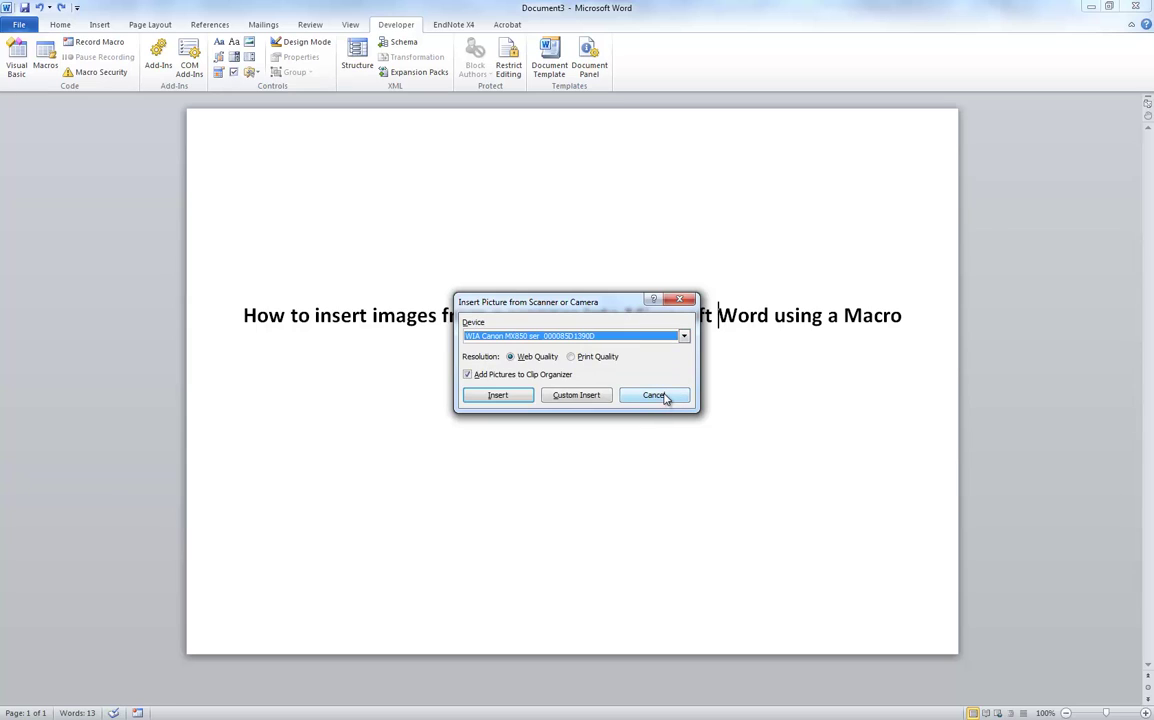
pyautogui.click(655, 395)
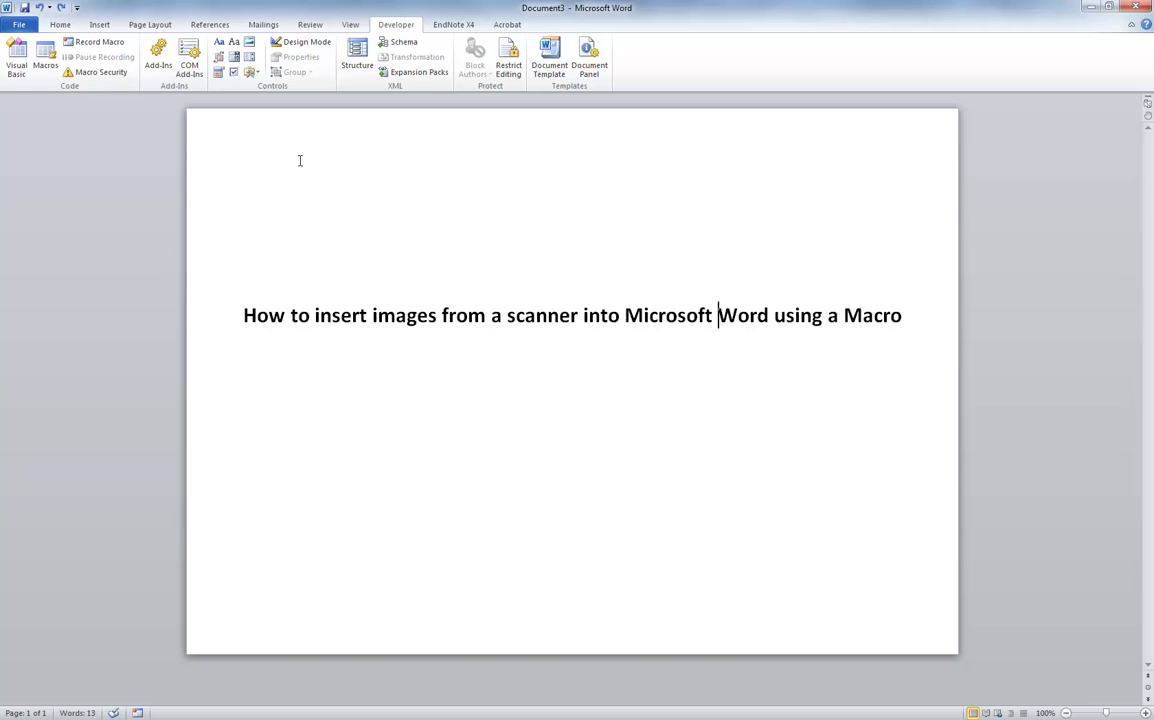
# Add a new custom group to the Insert tab in Word Options' Customize Ribbon.
pyautogui.click(18, 26)
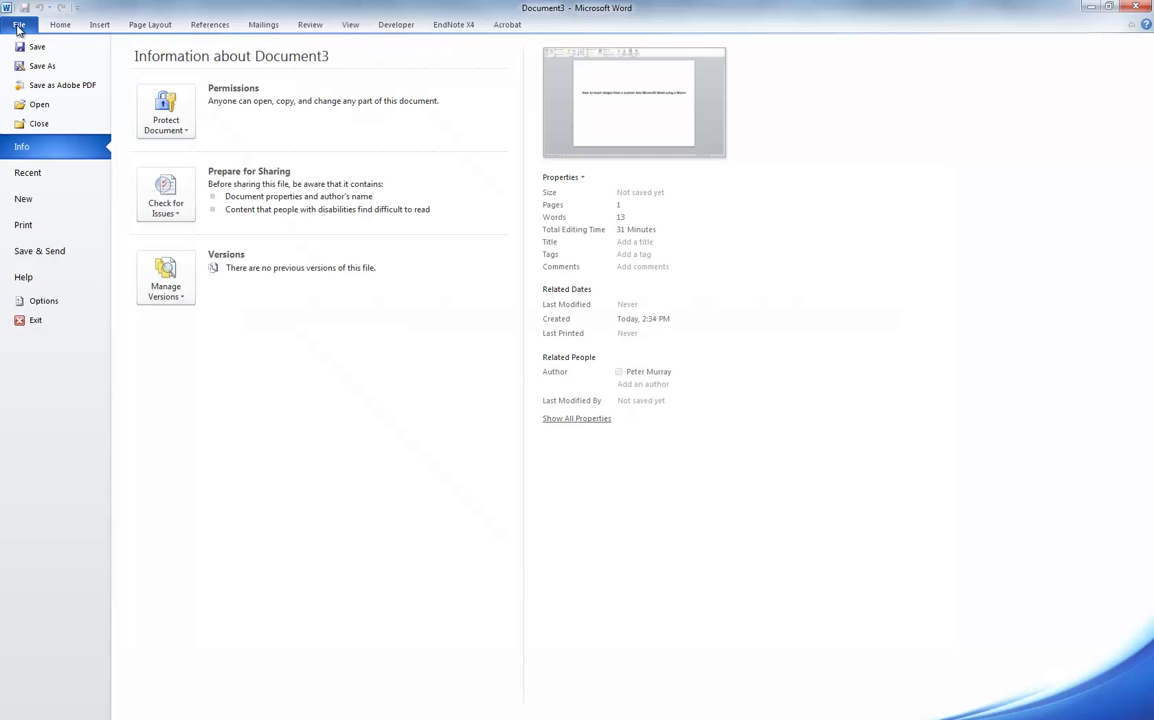
pyautogui.click(44, 302)
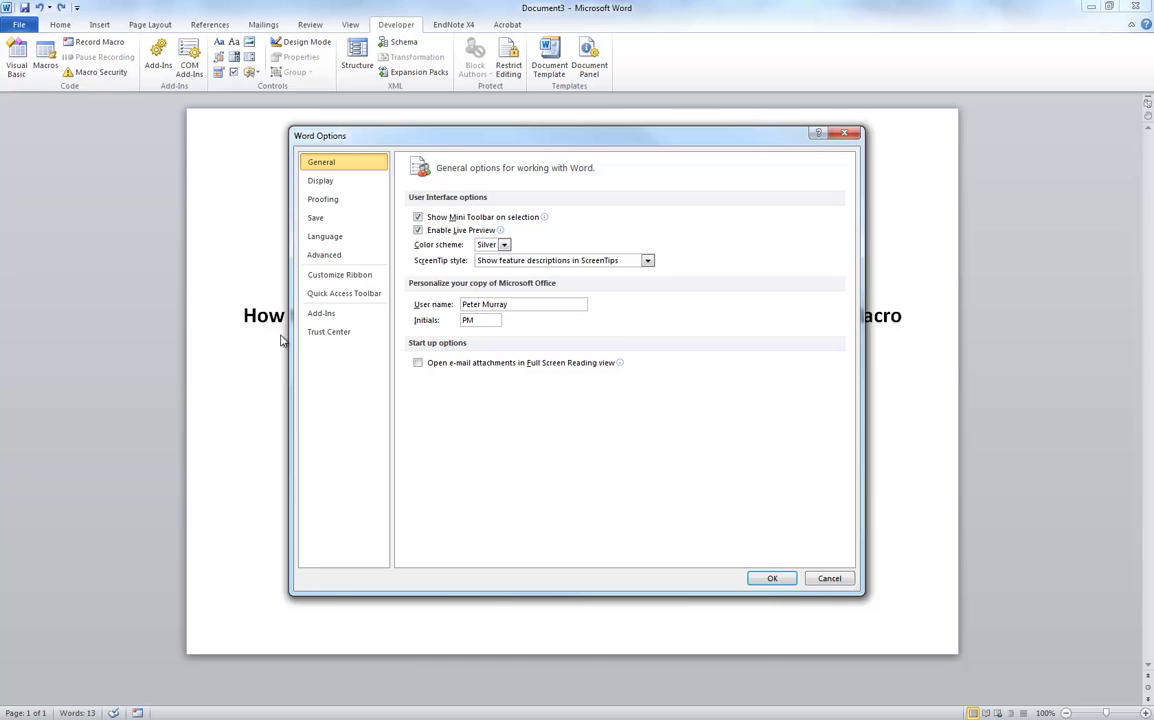
pyautogui.click(333, 277)
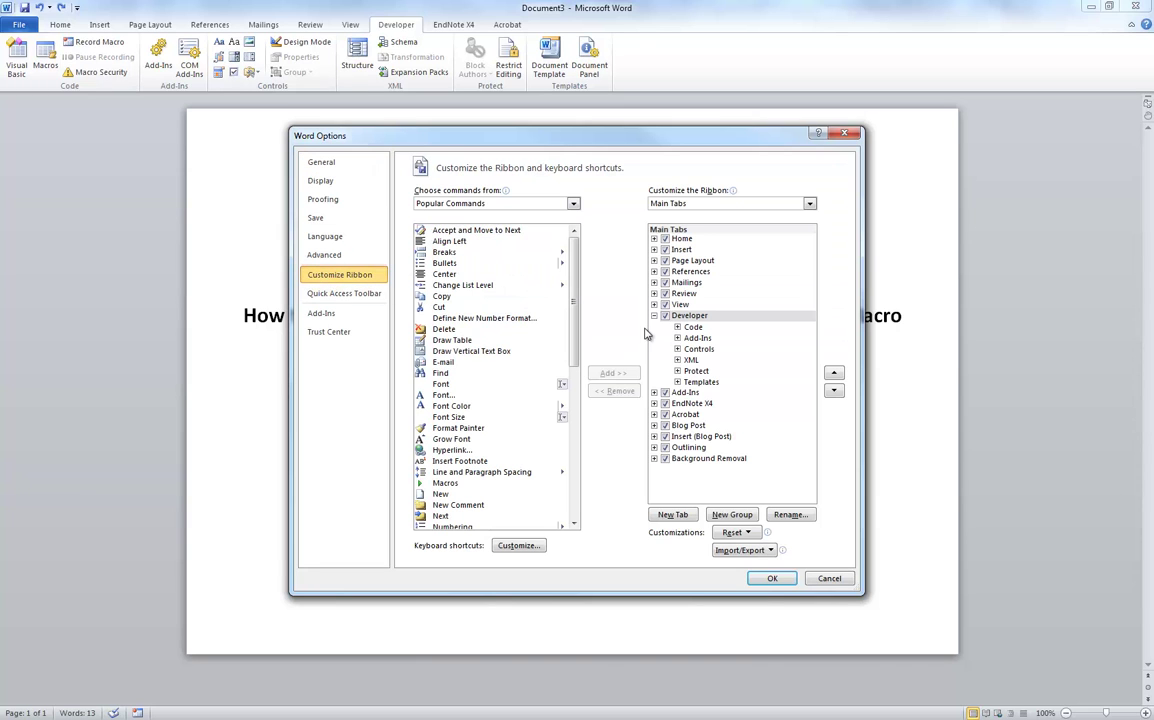
pyautogui.click(683, 250)
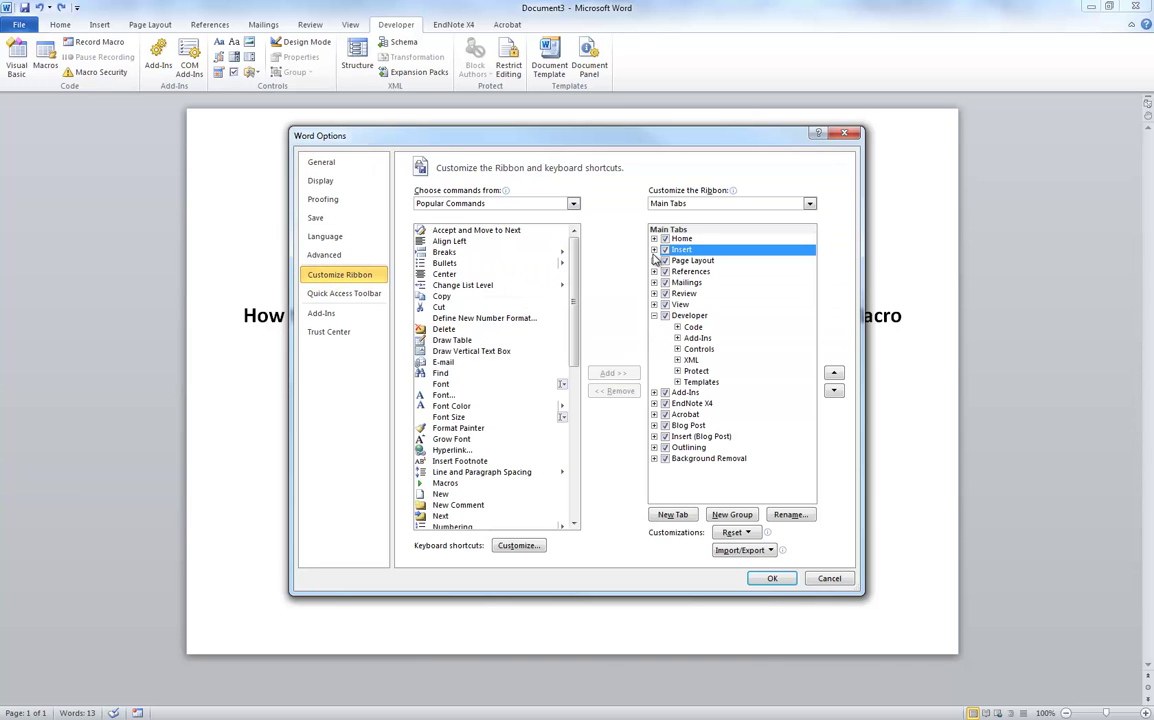
pyautogui.click(654, 250)
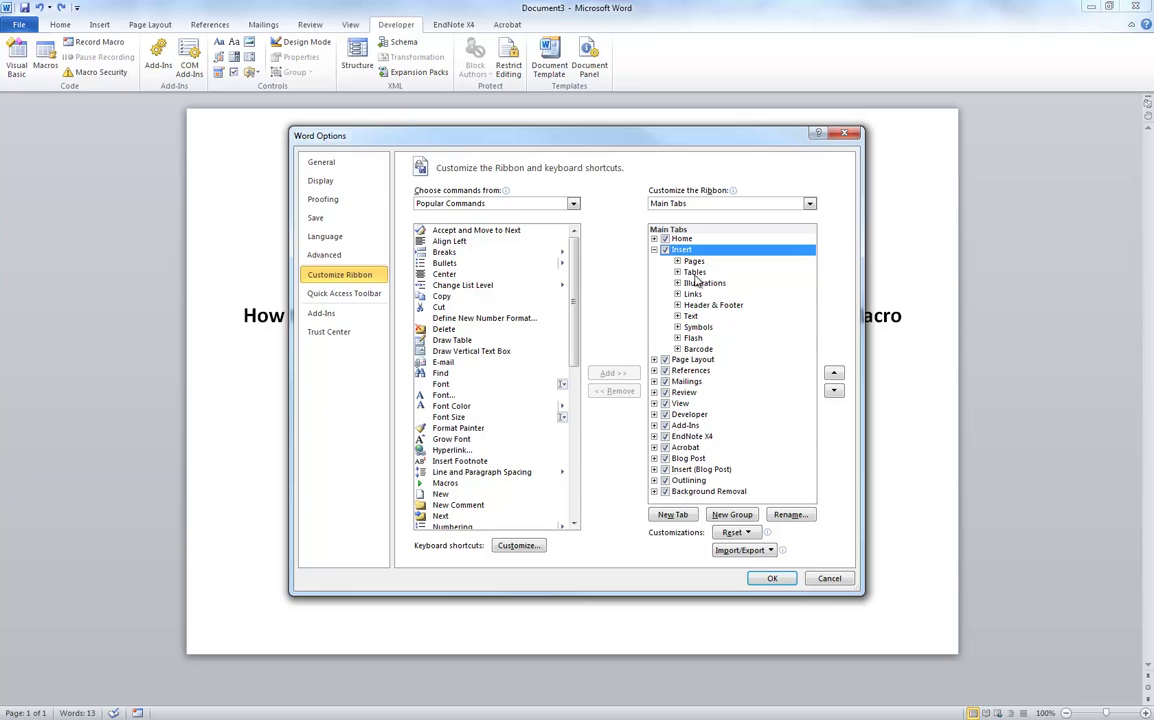
pyautogui.click(733, 515)
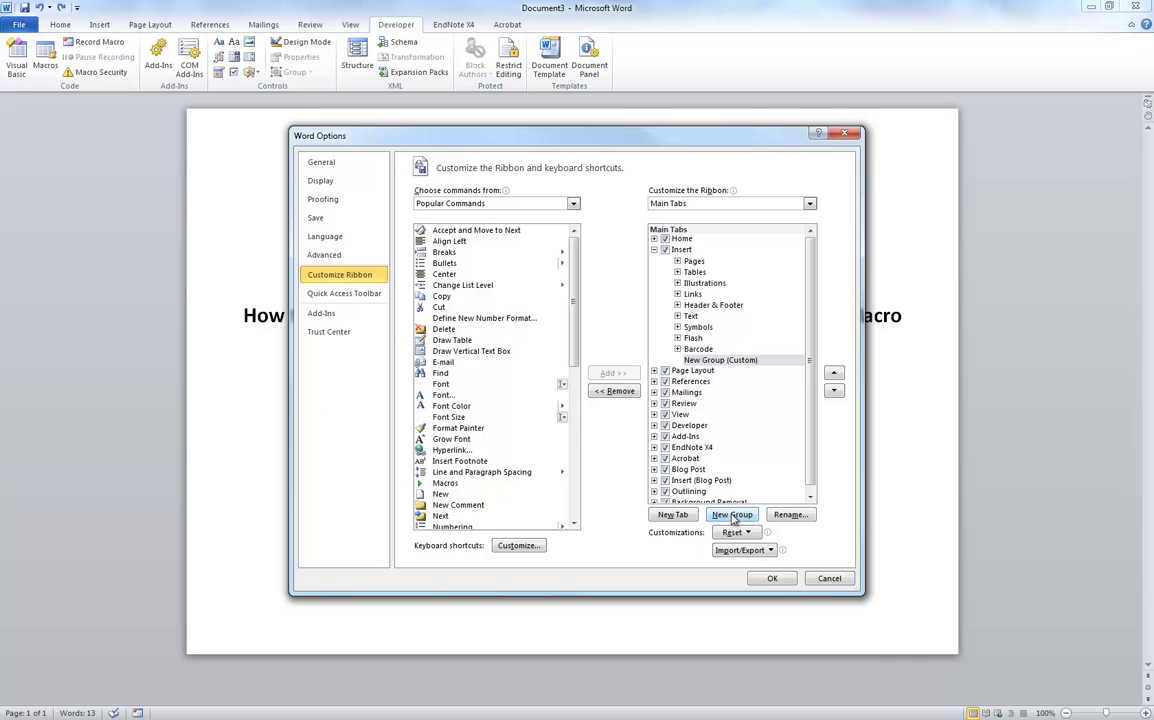
# Rename the new group from 'New Group' to 'Scanner'.
pyautogui.click(790, 515)
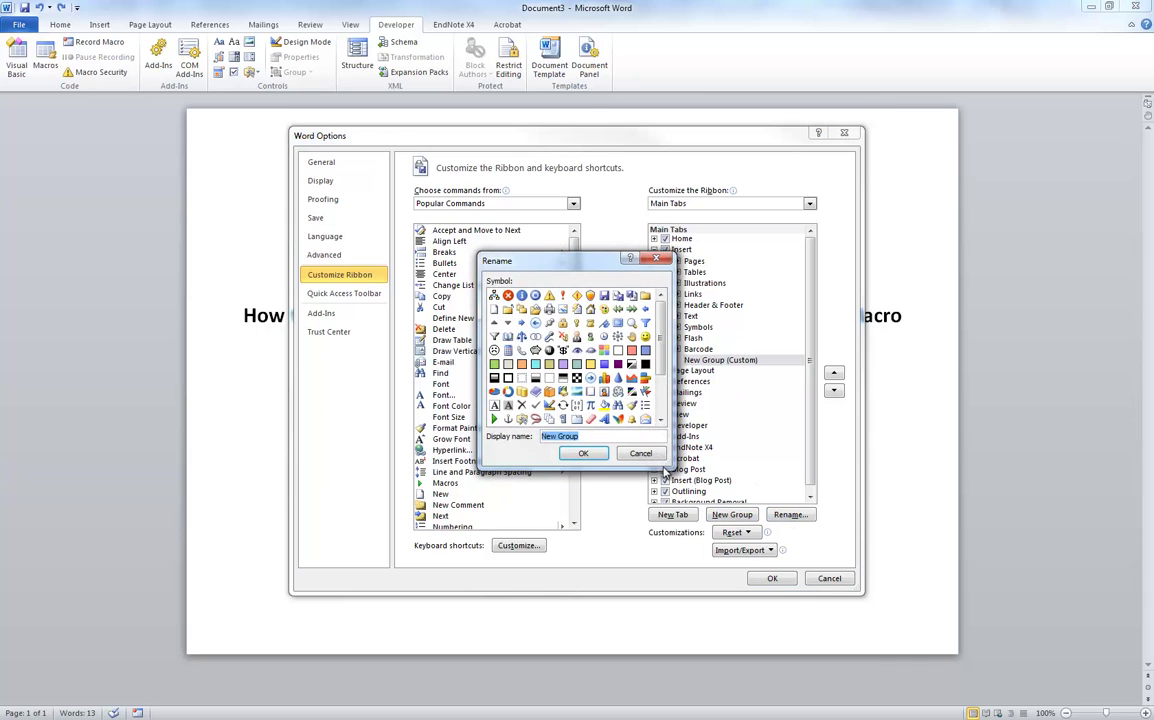
pyautogui.hotkey('shift', 'Tab')
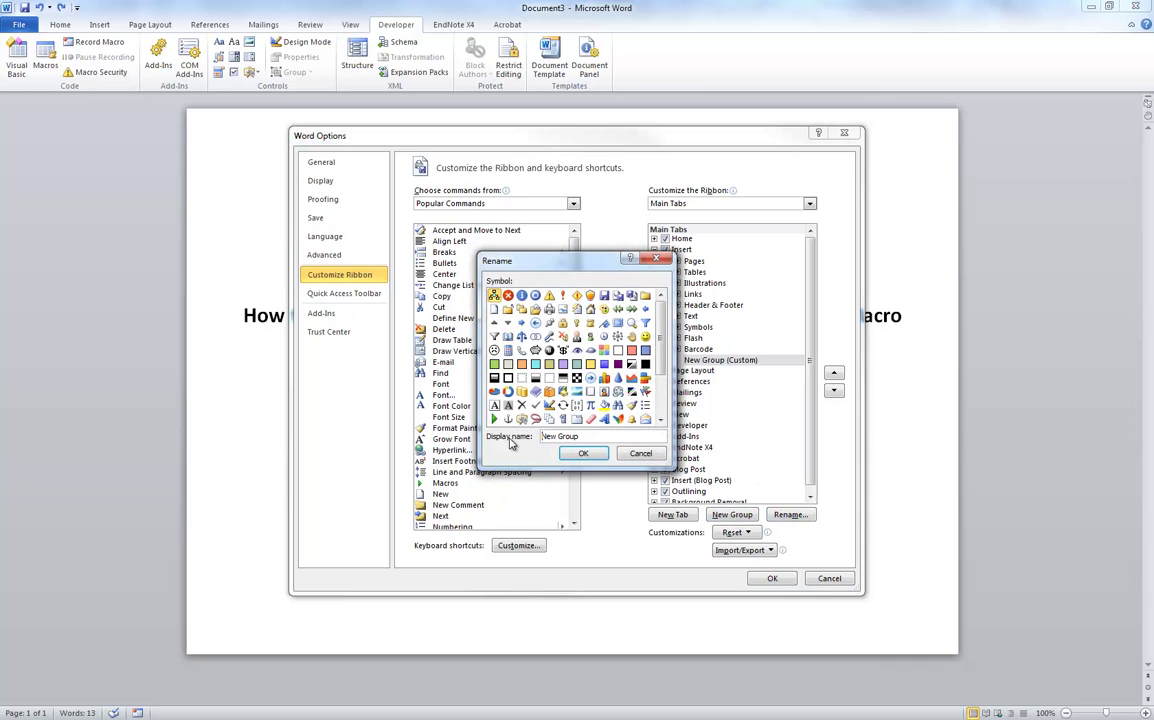
pyautogui.press('Tab')
pyautogui.write('Sca')
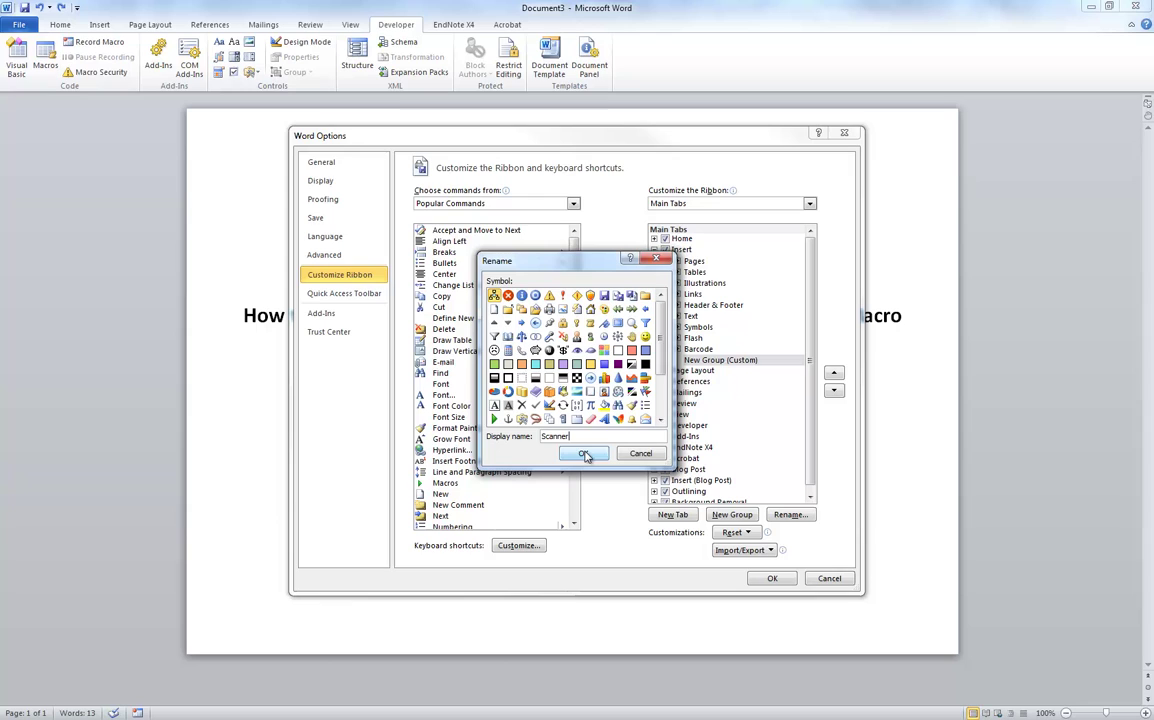
pyautogui.click(585, 454)
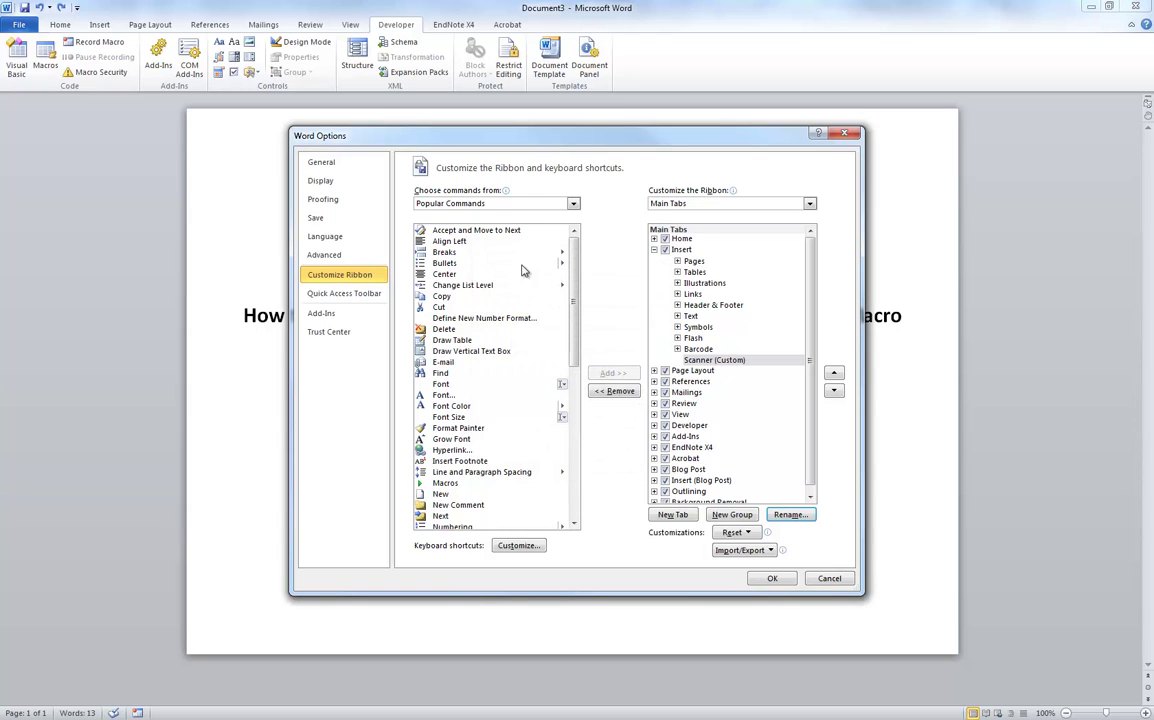
# Add the Normal.NewMacros.InsertFromScanner macro to the Scanner group.
pyautogui.click(573, 204)
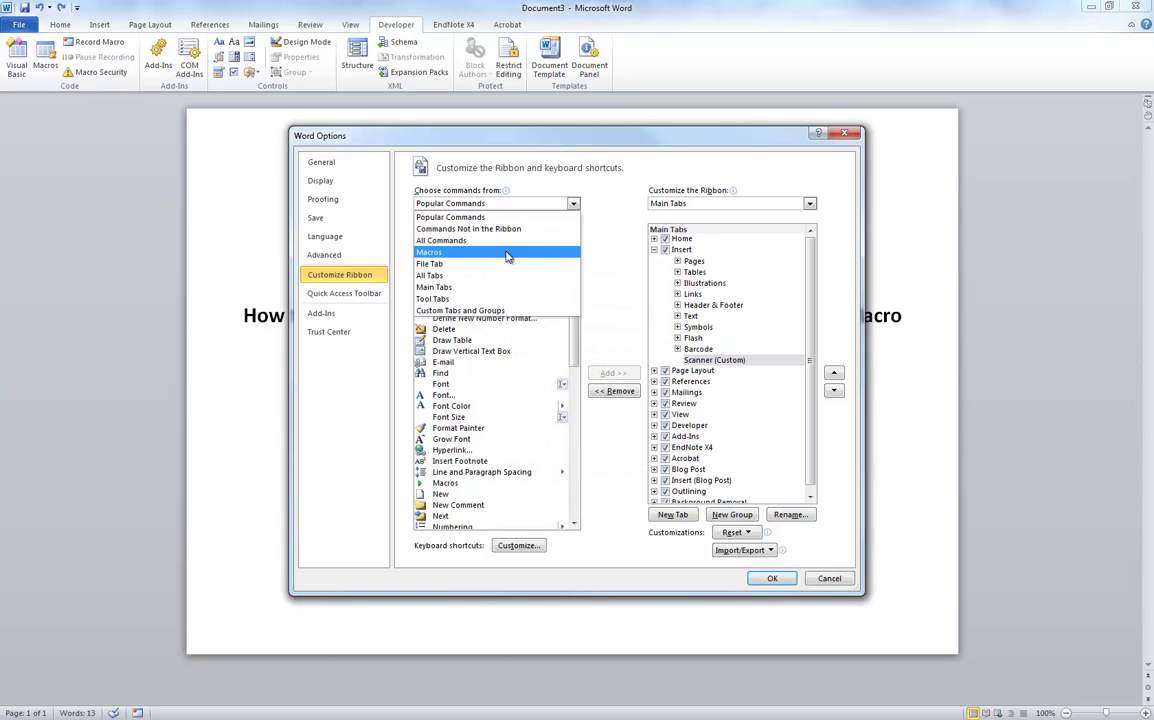
pyautogui.click(459, 253)
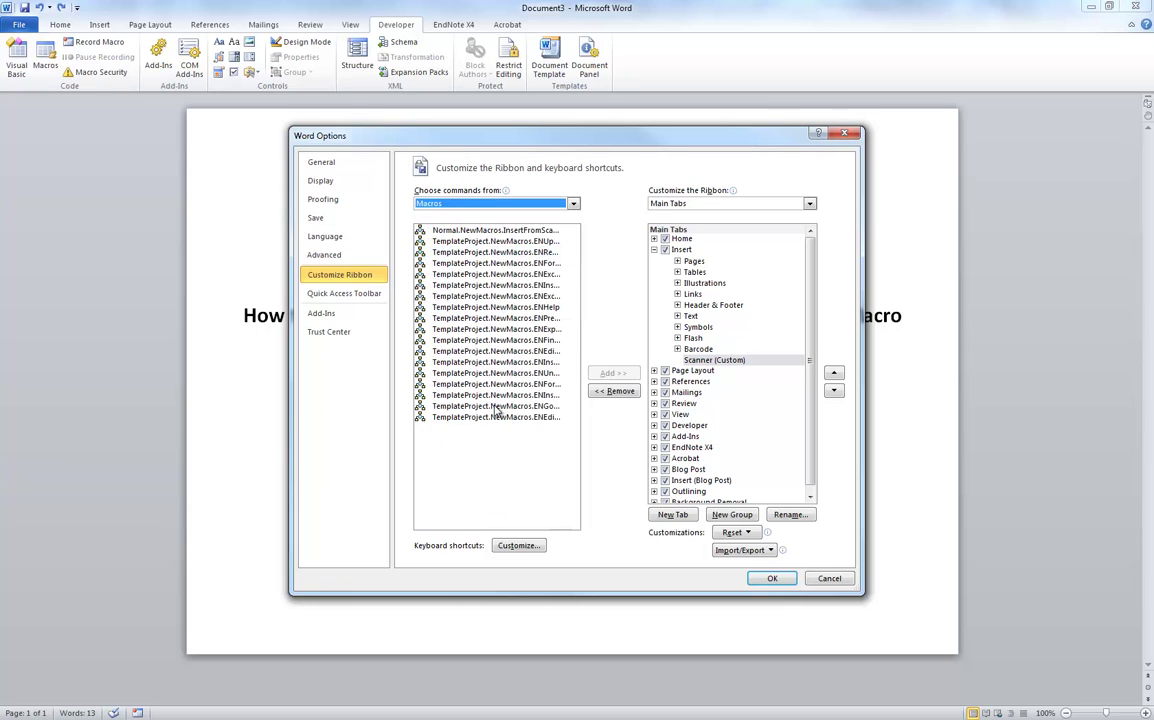
pyautogui.click(503, 231)
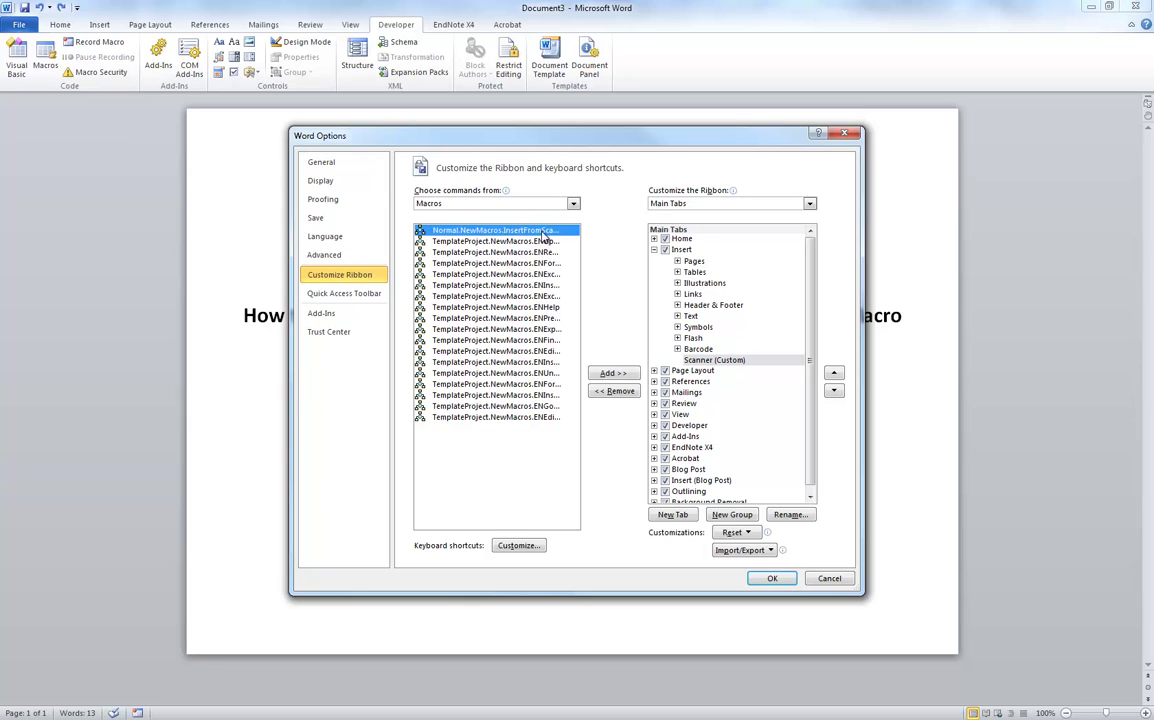
pyautogui.click(613, 374)
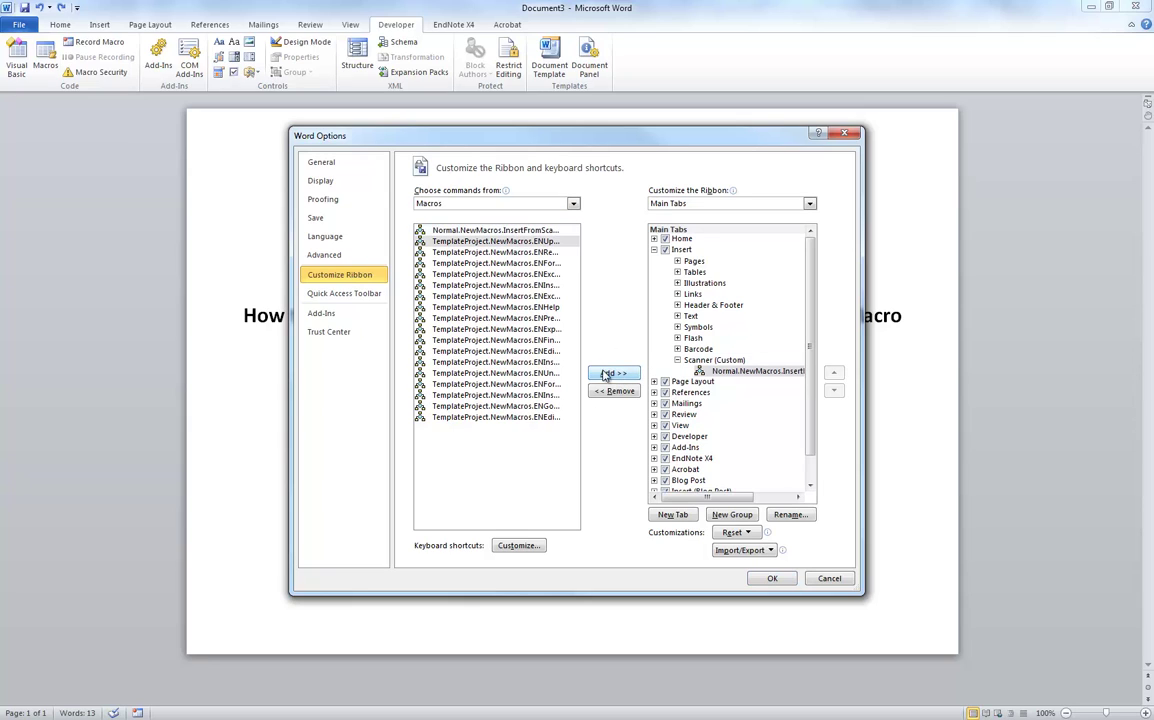
# Rename the macro command to 'Insert From Scanner' and save the ribbon customisation.
pyautogui.click(790, 514)
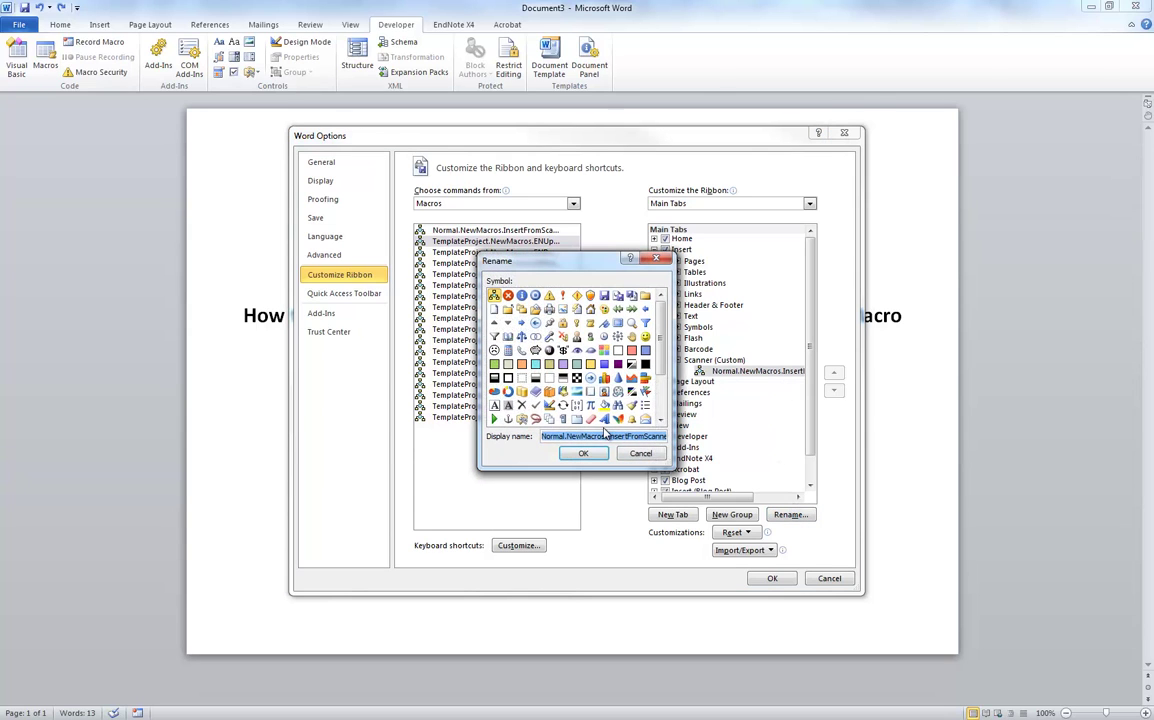
pyautogui.write('Insert From S')
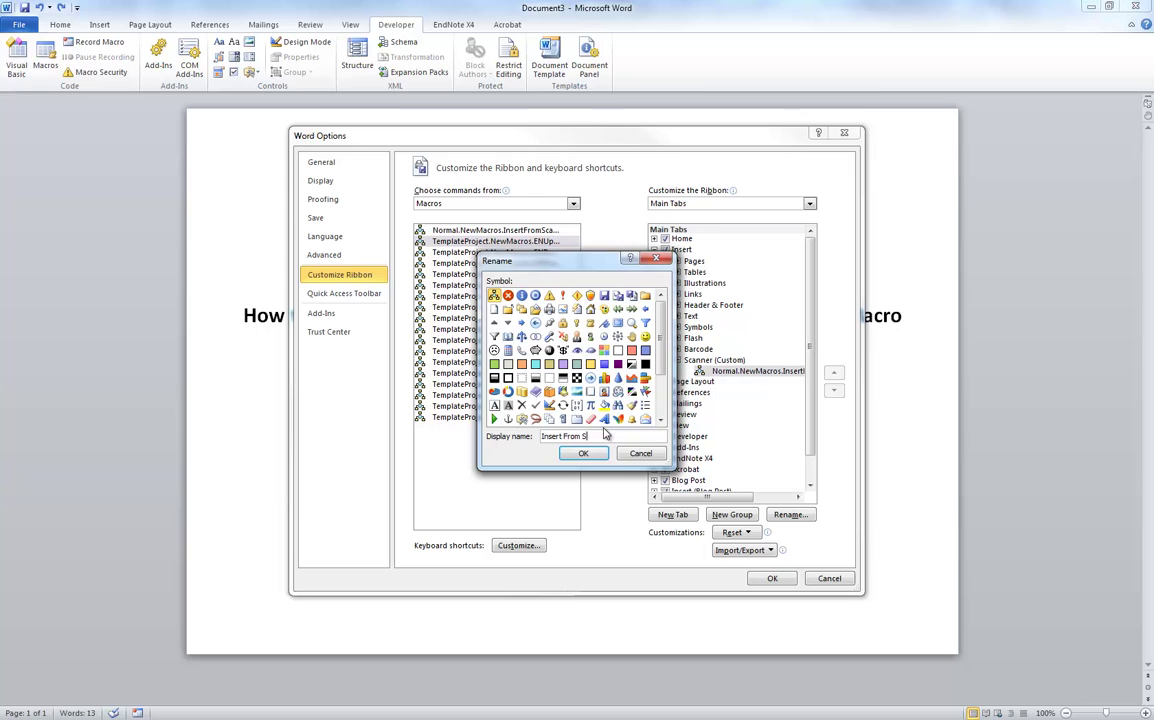
pyautogui.write('canner')
pyautogui.click(583, 453)
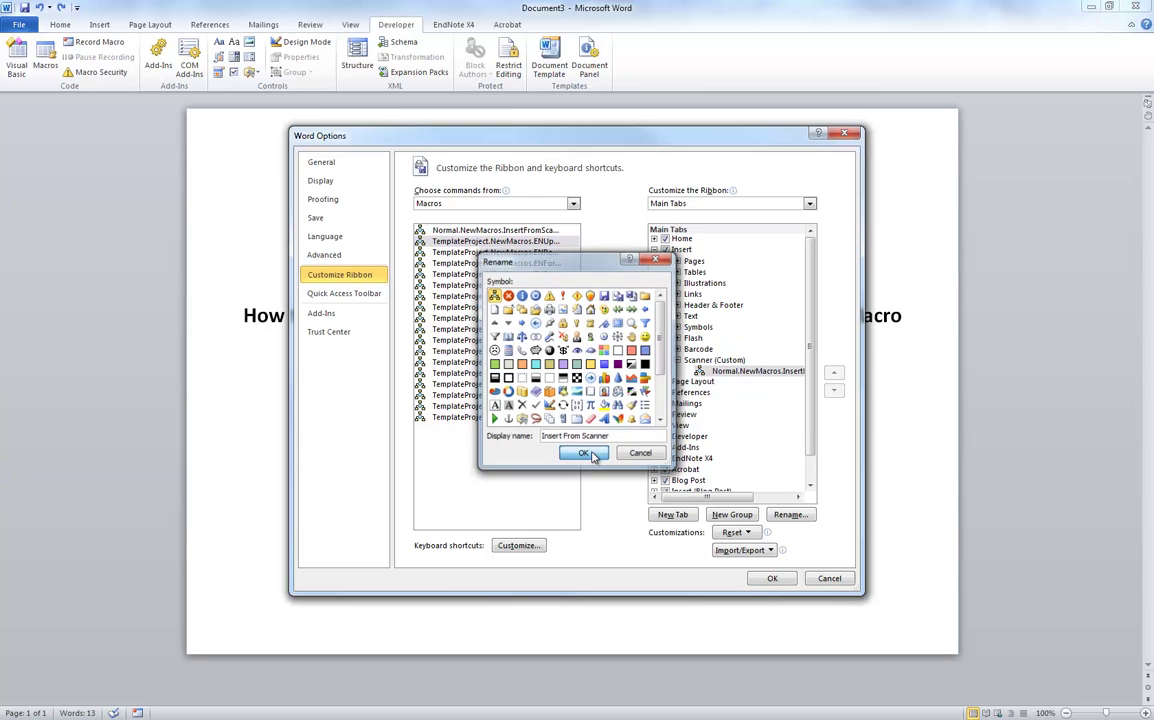
pyautogui.click(773, 579)
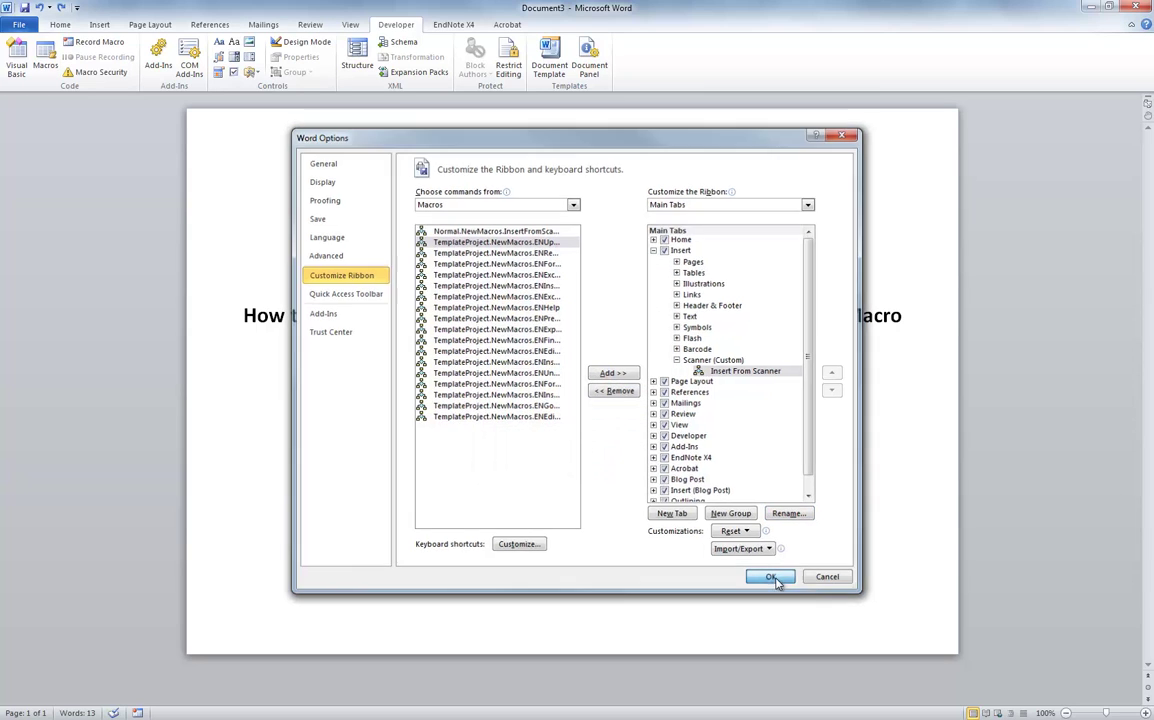
# Insert a scanned fabric picture using the Insert tab's new Insert From Scanner button.
pyautogui.click(100, 25)
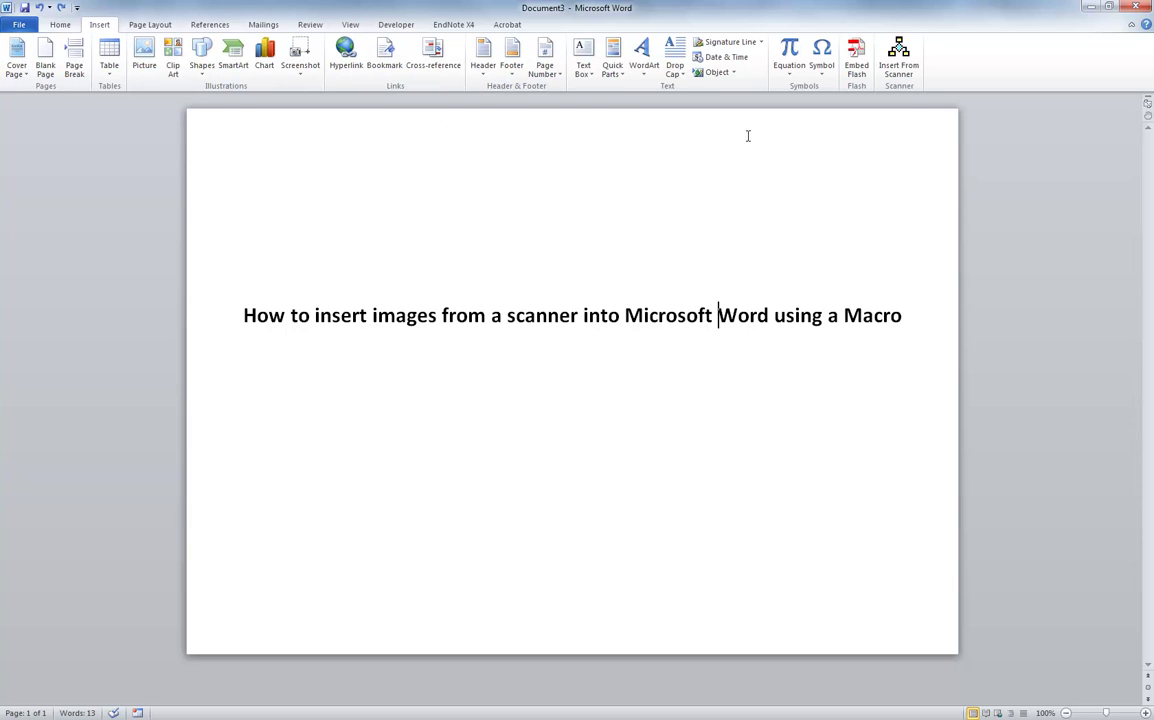
pyautogui.click(903, 62)
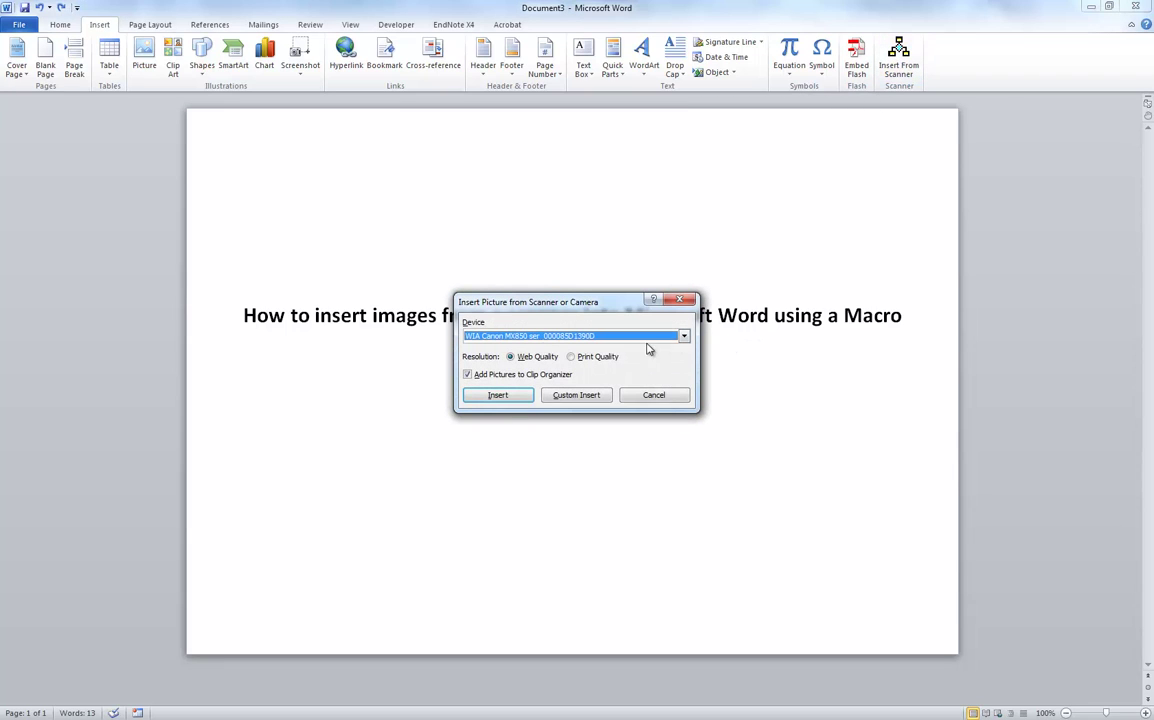
pyautogui.click(684, 338)
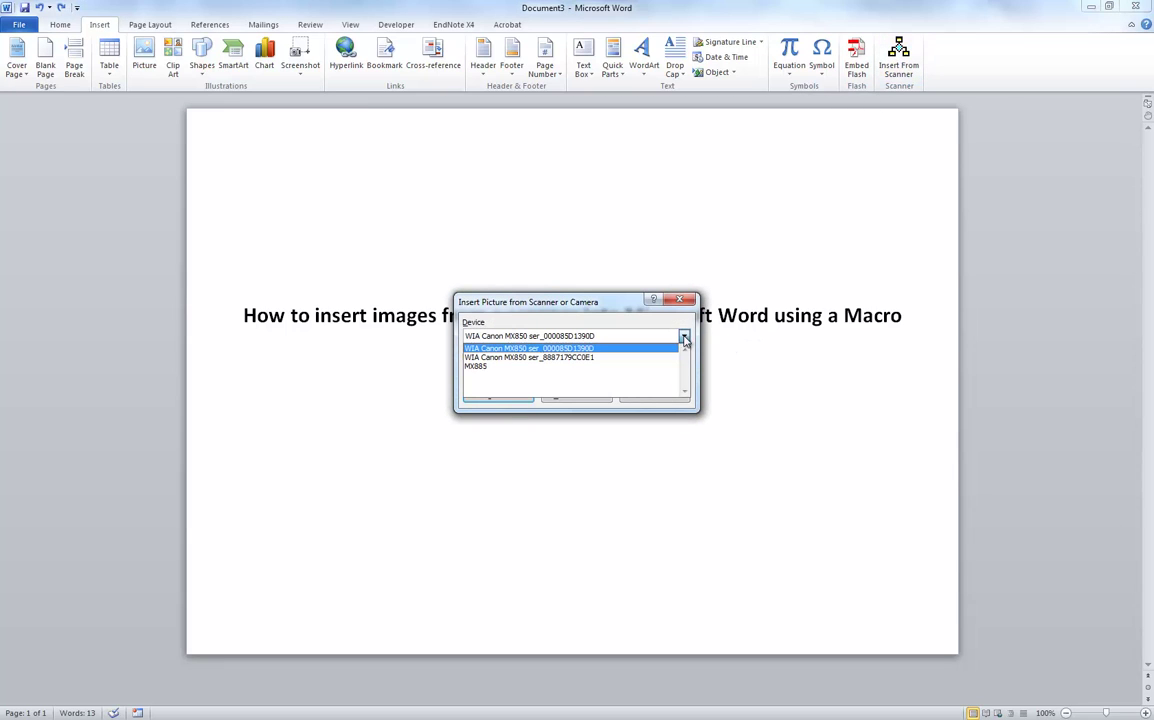
pyautogui.click(684, 340)
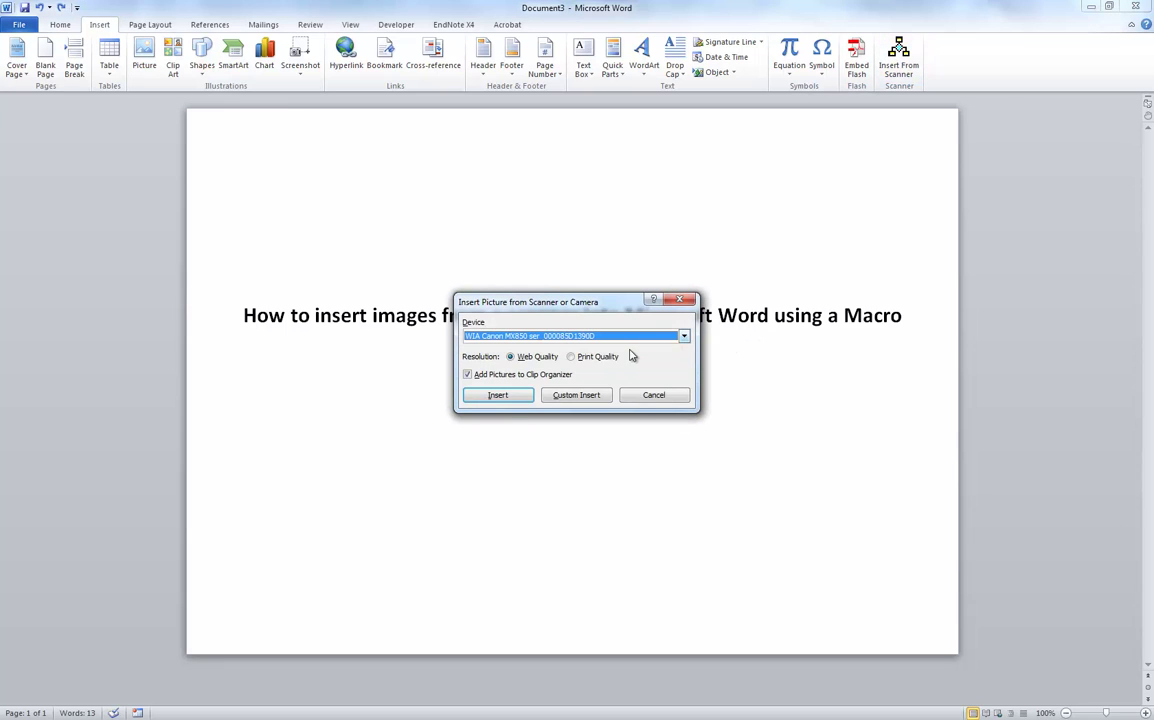
pyautogui.click(498, 395)
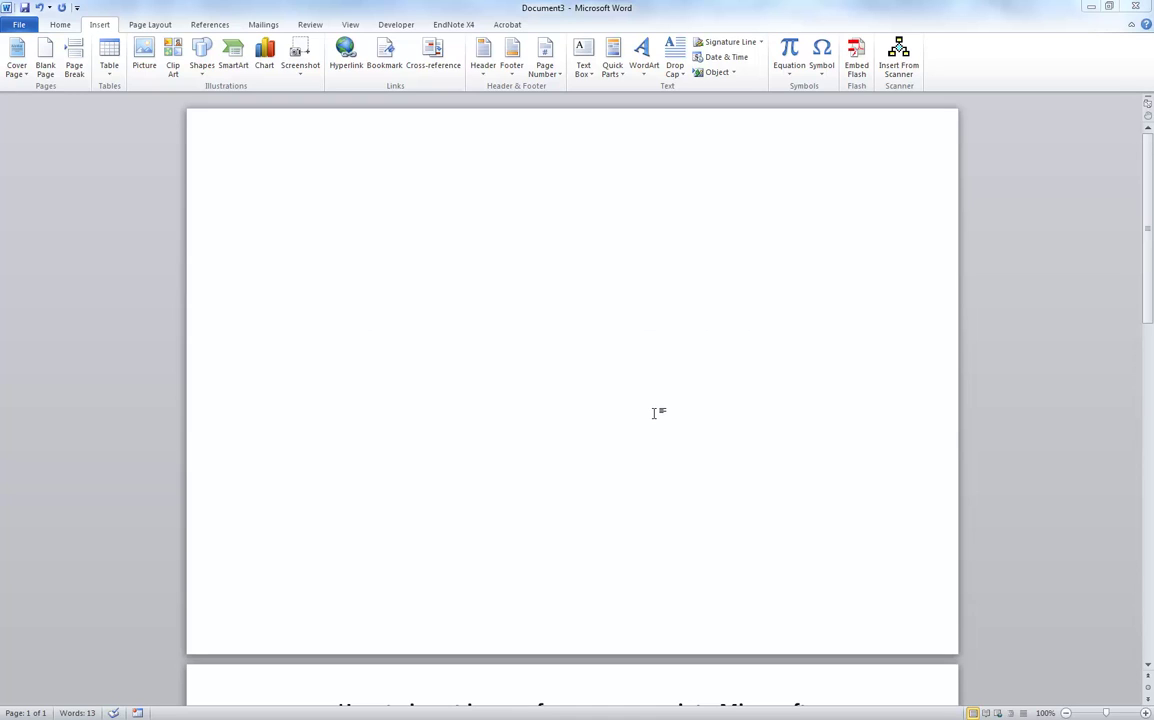
# Select the inserted test scan and delete it.
pyautogui.scroll(-10, 655, 412)
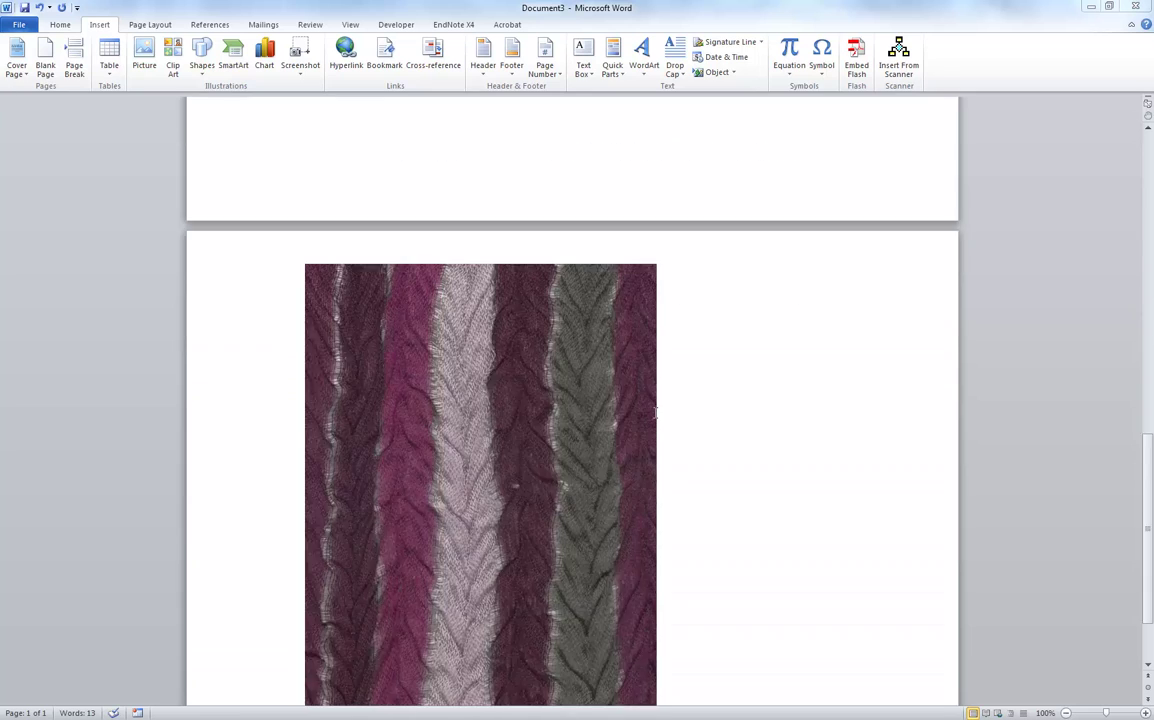
pyautogui.scroll(-2, 655, 413)
pyautogui.click(518, 430)
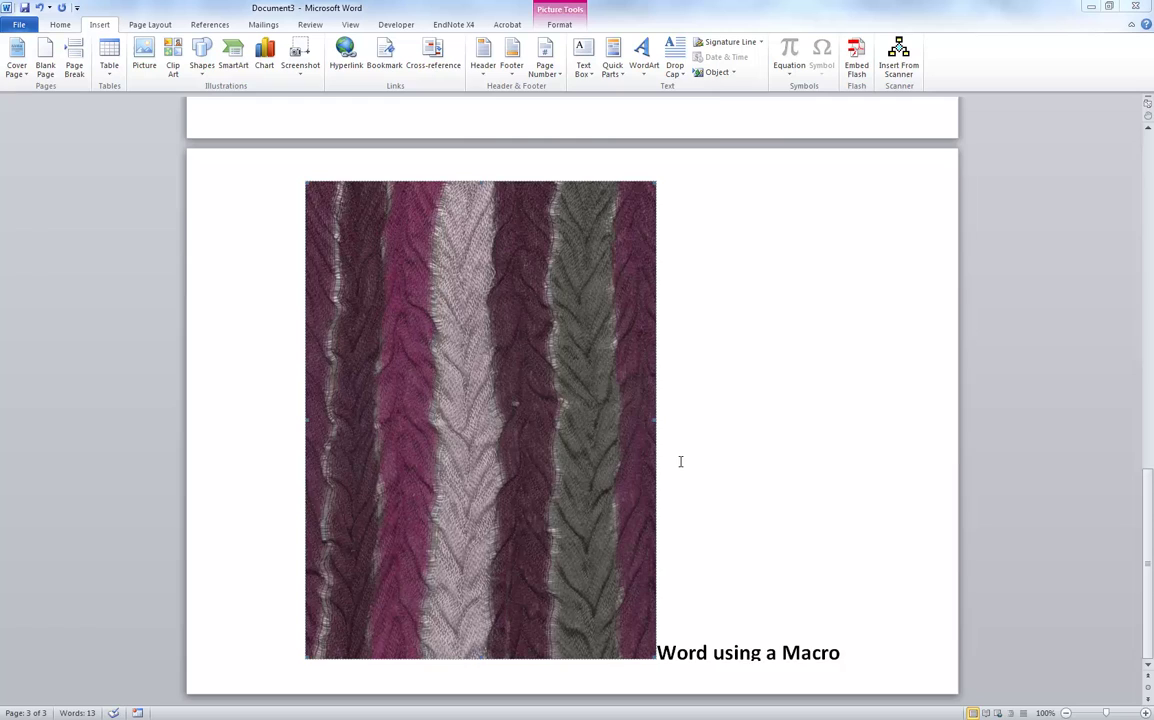
pyautogui.press('Delete')
# Add a line below the title, start a Custom Insert scan, preview the fabric, choose Custom Settings.
pyautogui.click(912, 332)
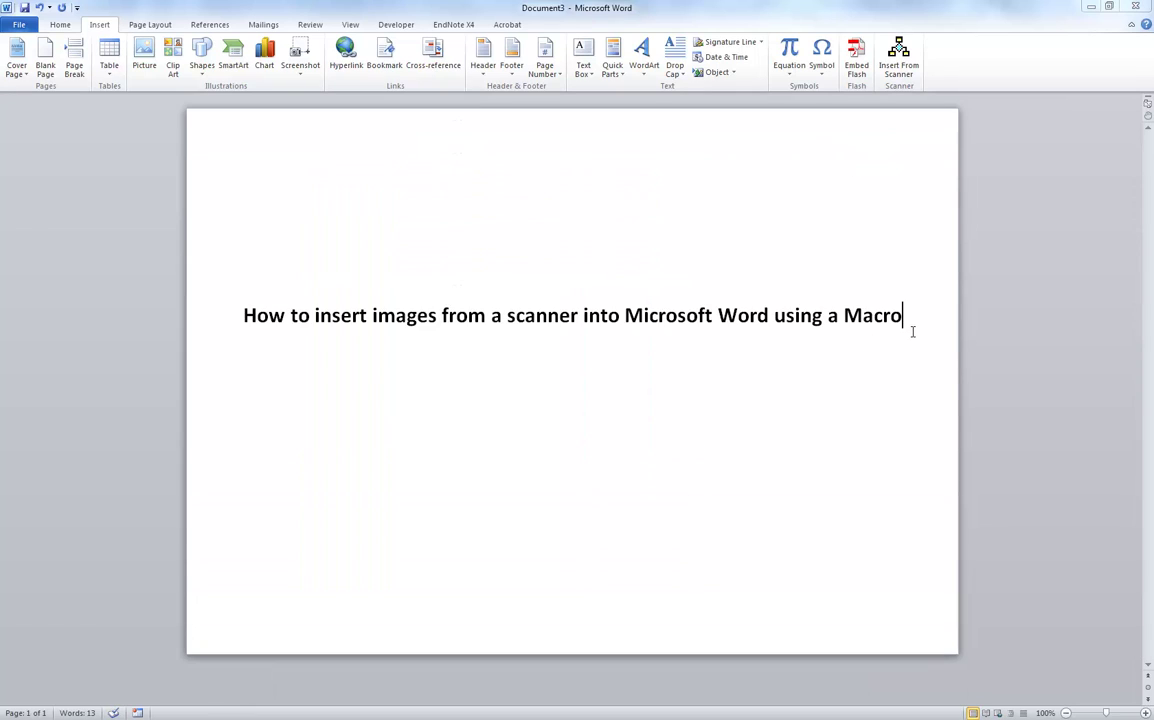
pyautogui.press('Return')
pyautogui.click(898, 57)
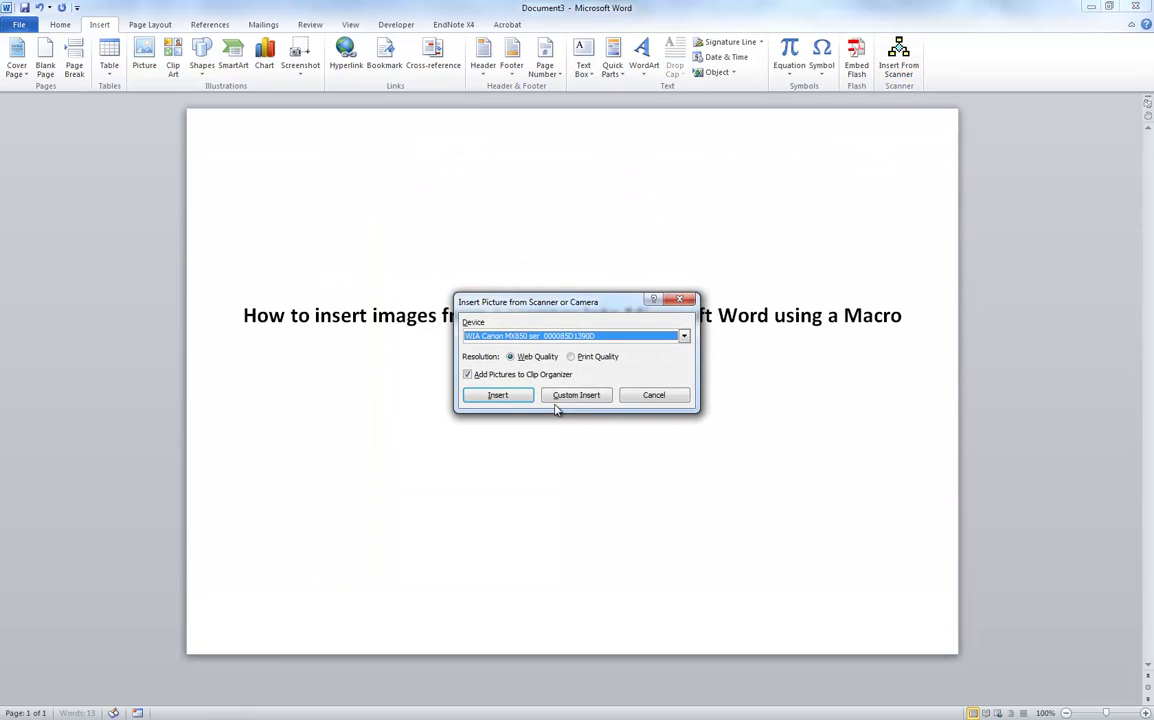
pyautogui.click(576, 396)
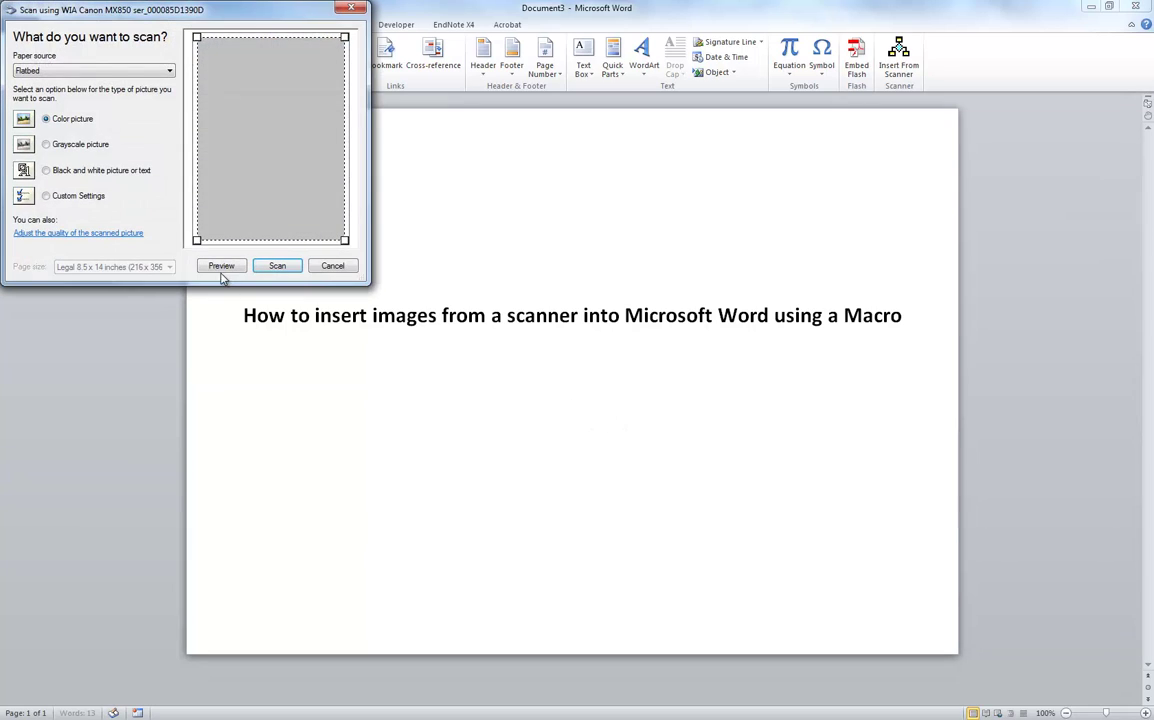
pyautogui.click(221, 268)
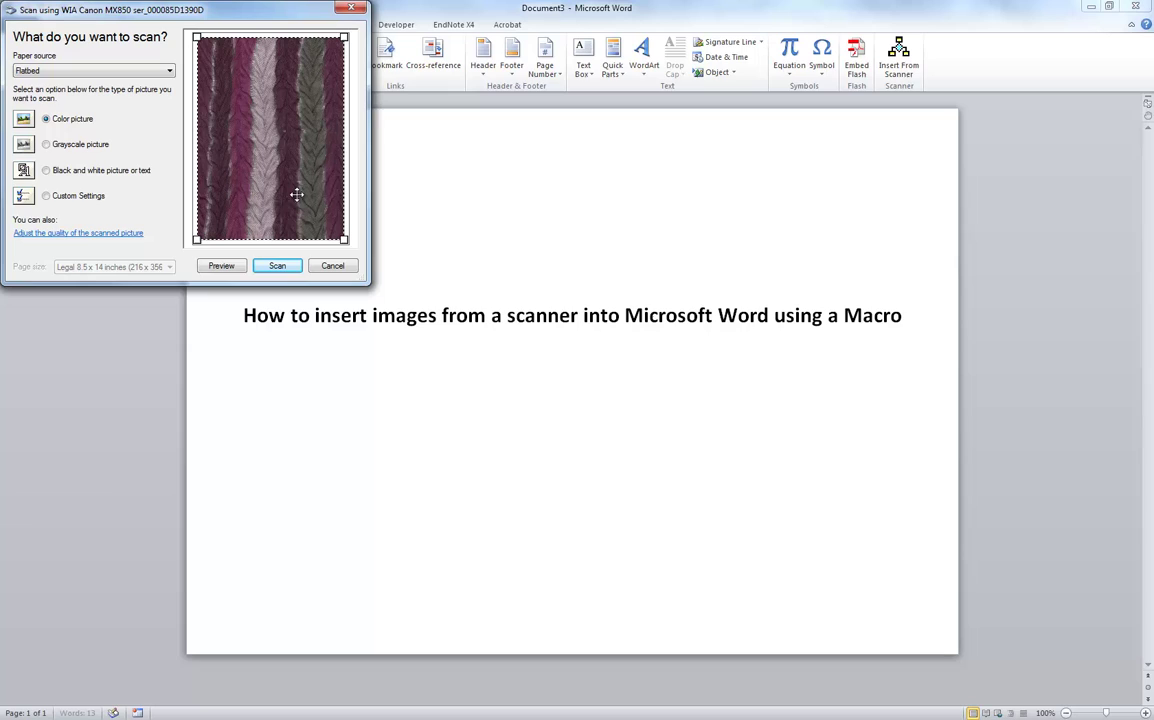
pyautogui.click(46, 197)
# Change the scan resolution from 150 to 300 DPI in the quality settings.
pyautogui.click(90, 232)
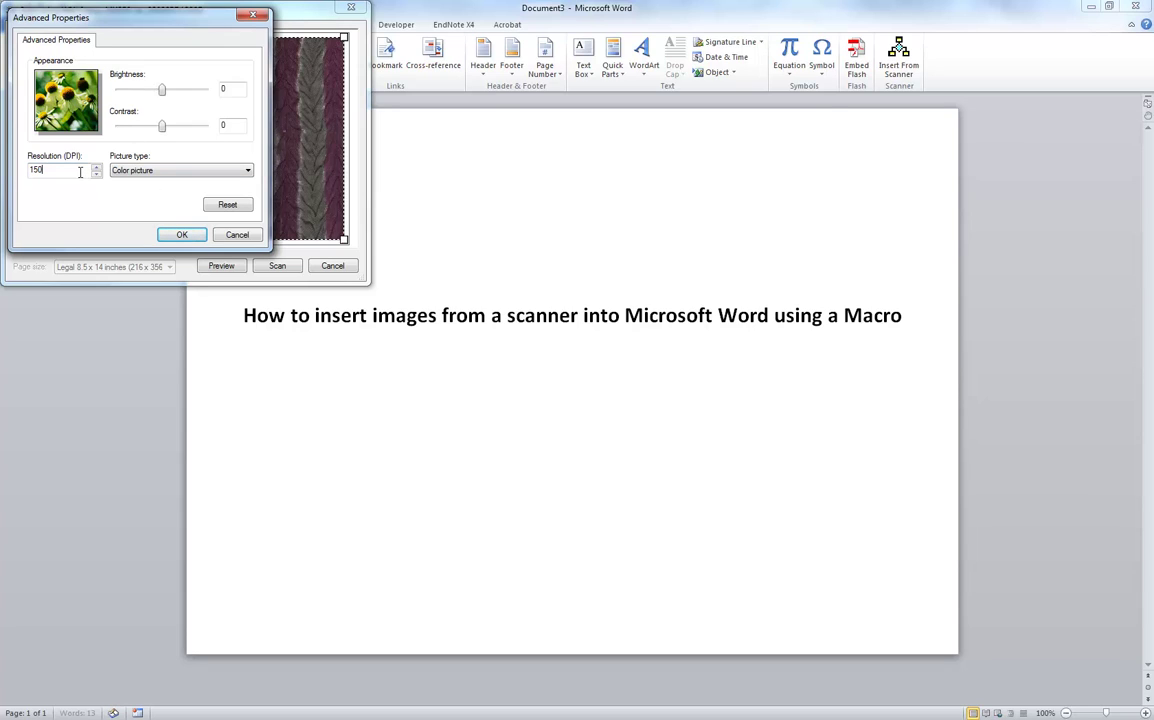
pyautogui.moveTo(57, 170); pyautogui.dragTo(8, 170)
pyautogui.write('300')
pyautogui.click(181, 234)
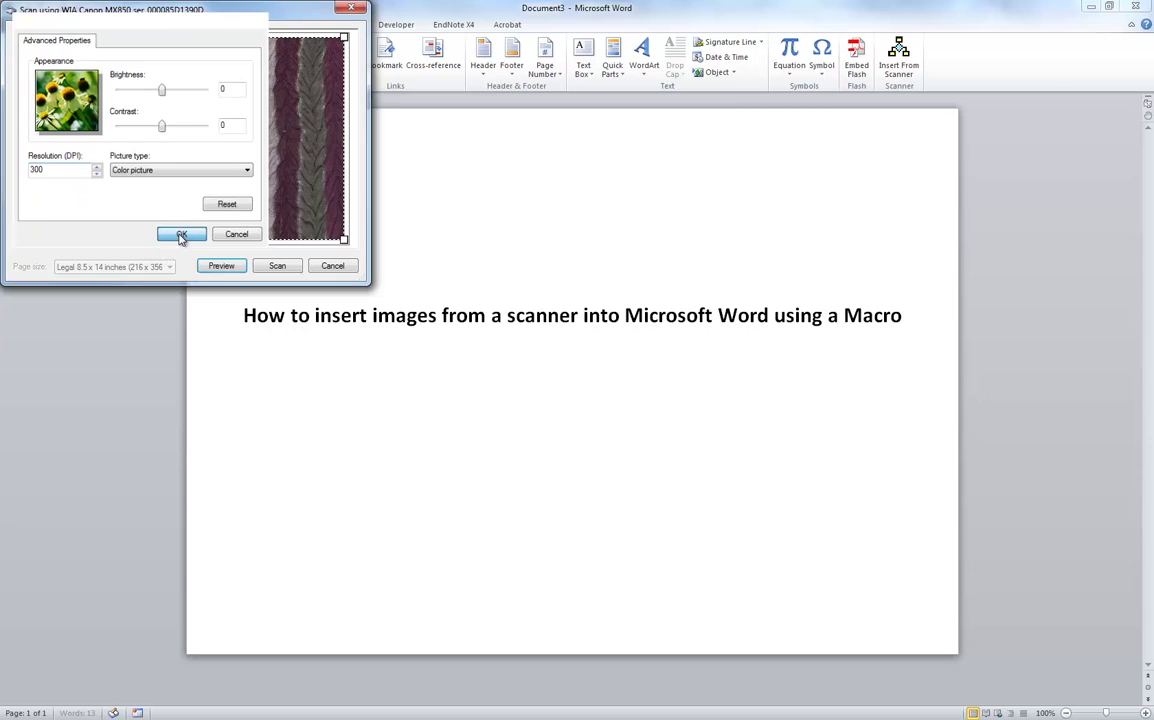
# Scan the fabric into the document and select the inserted image on page two.
pyautogui.click(275, 266)
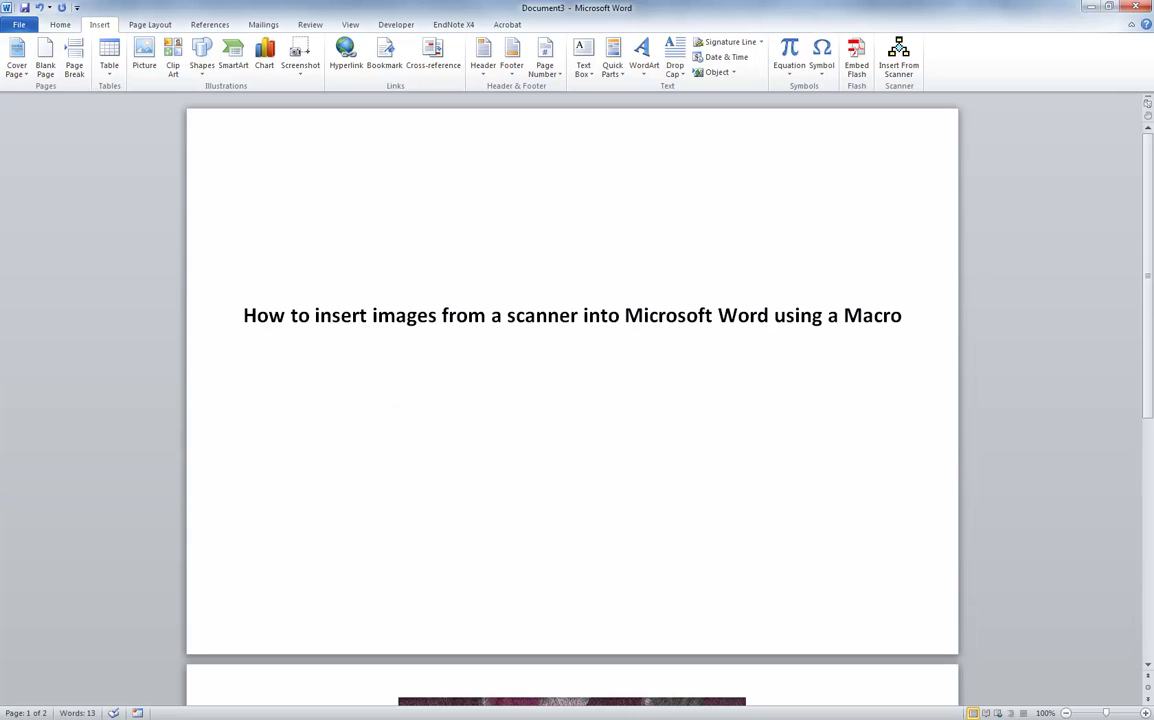
pyautogui.scroll(-10, 607, 410)
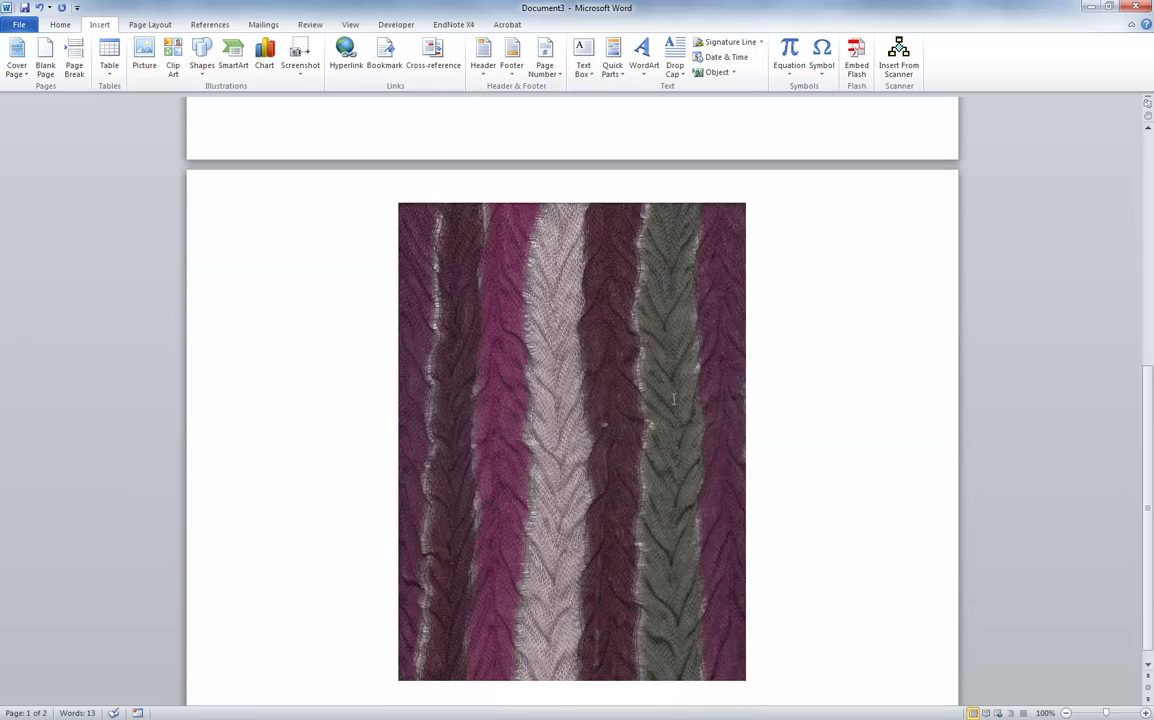
pyautogui.click(607, 410)
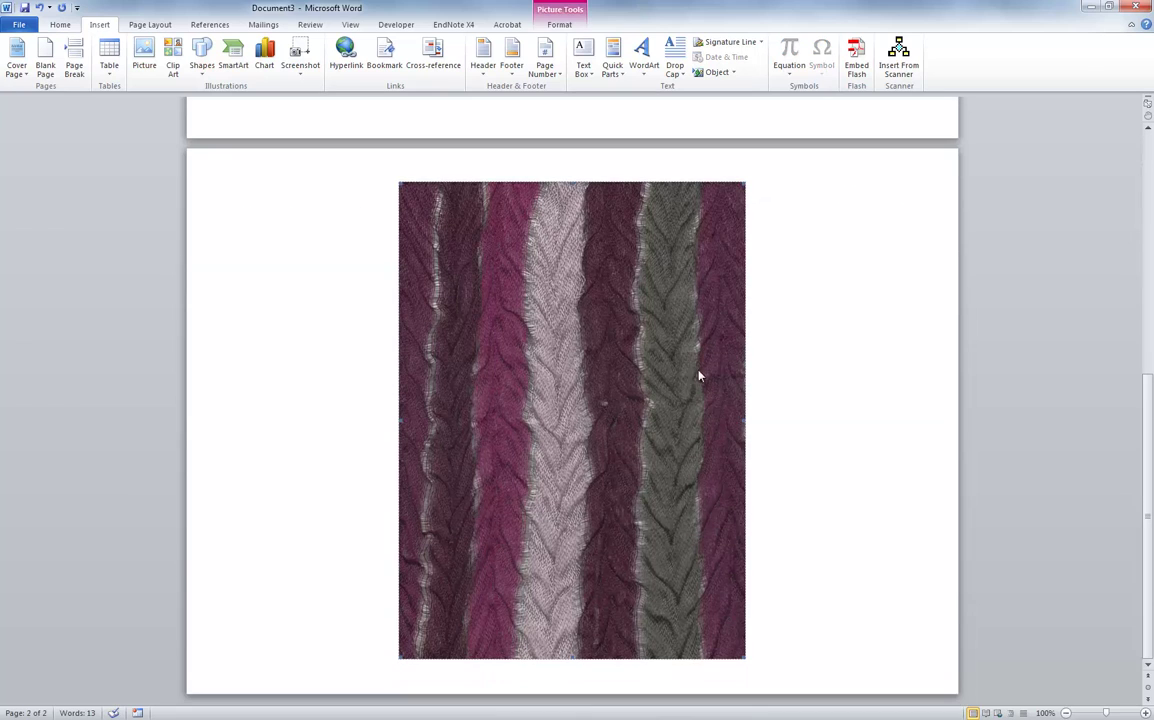